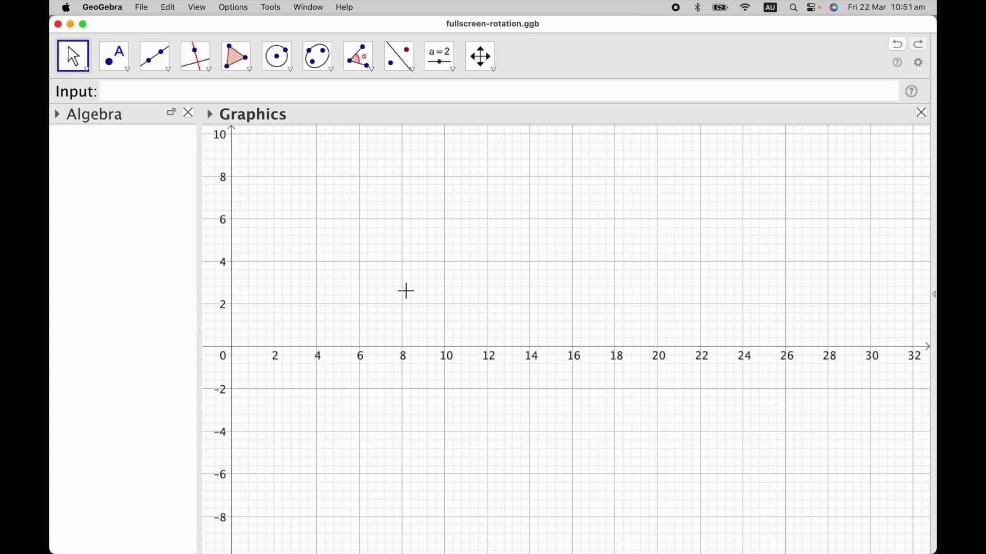
click(173, 97)
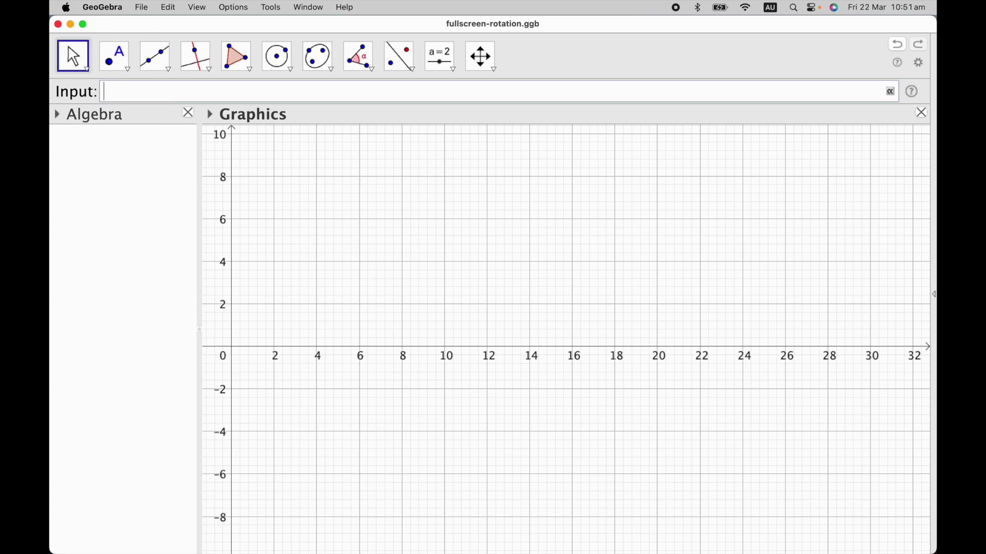
text(Surface)
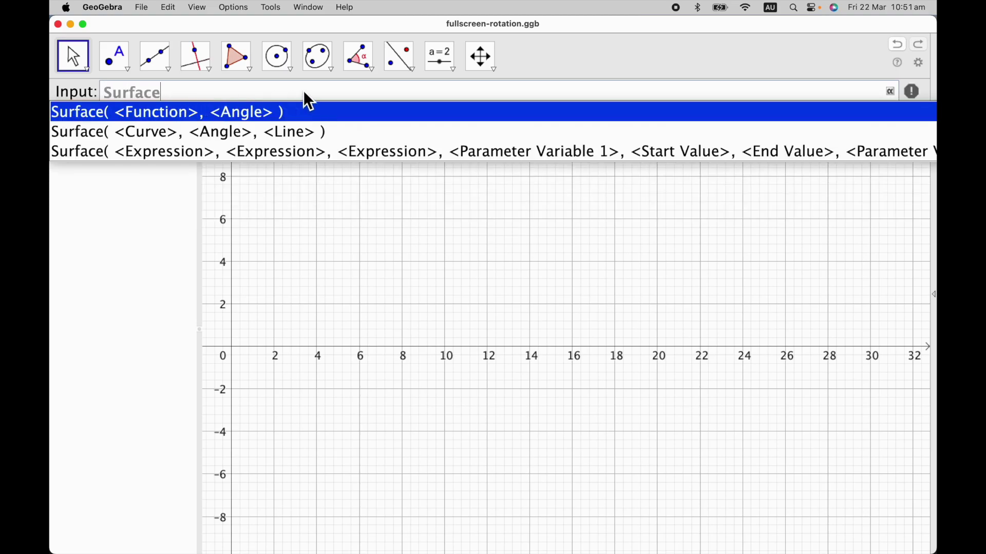
click(308, 133)
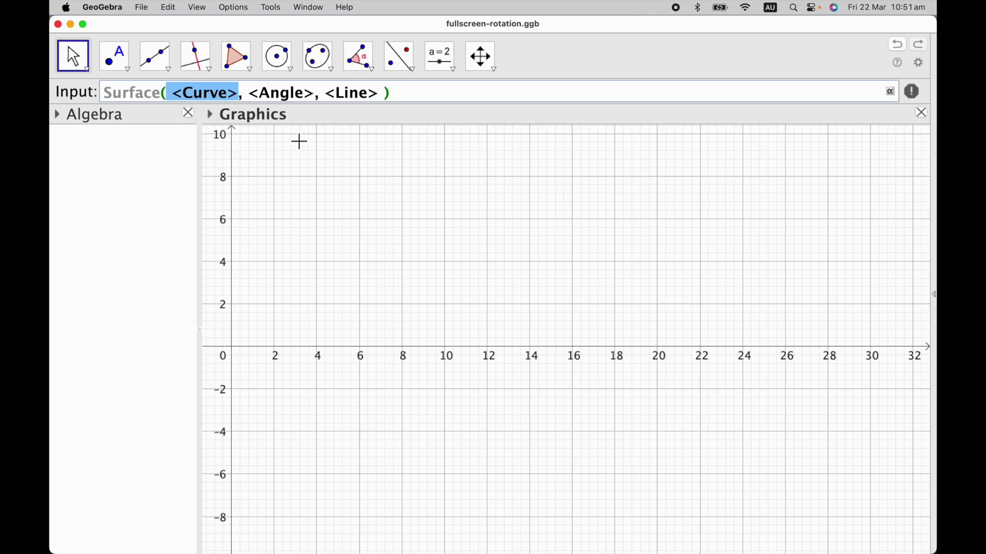
click(254, 95)
drag(249, 95, 381, 100)
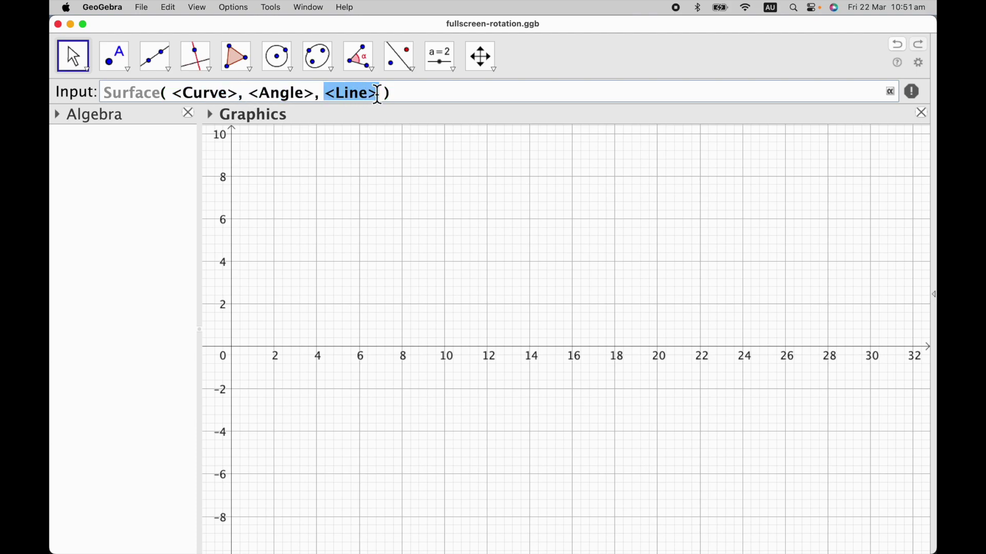
click(378, 94)
key(super+a)
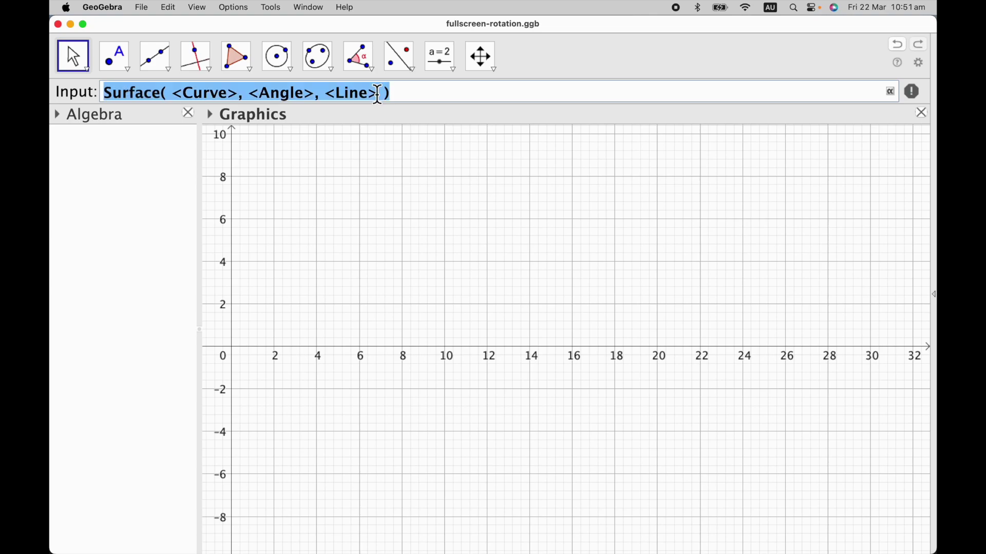
key(BackSpace)
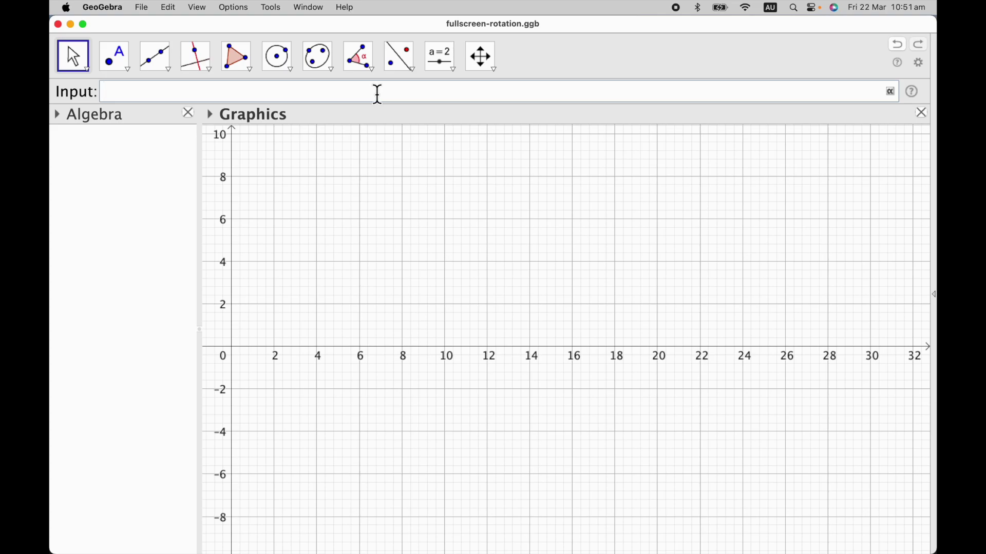
- Define a circle named c1 with centre (4,0) and radius 1
text(c1=Circle)
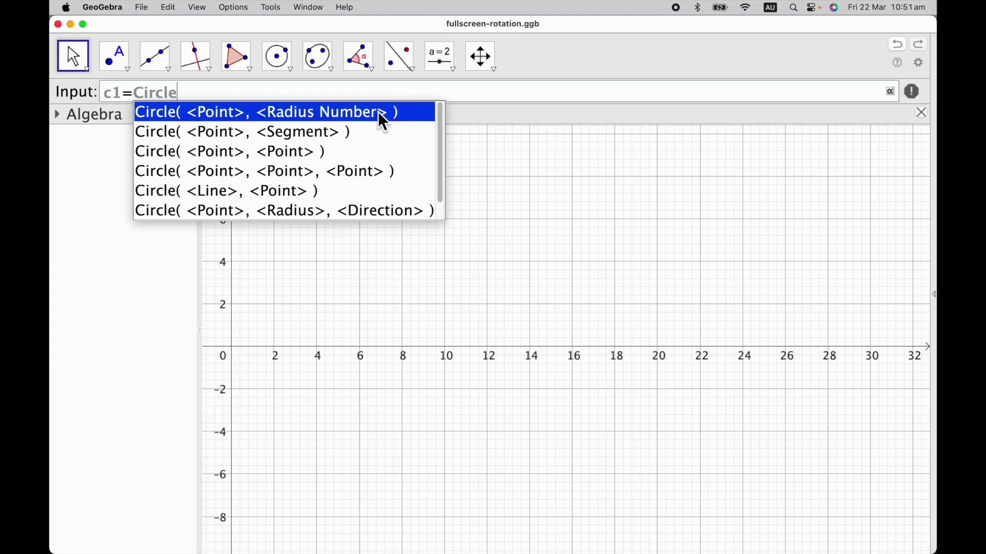
click(378, 112)
text(()
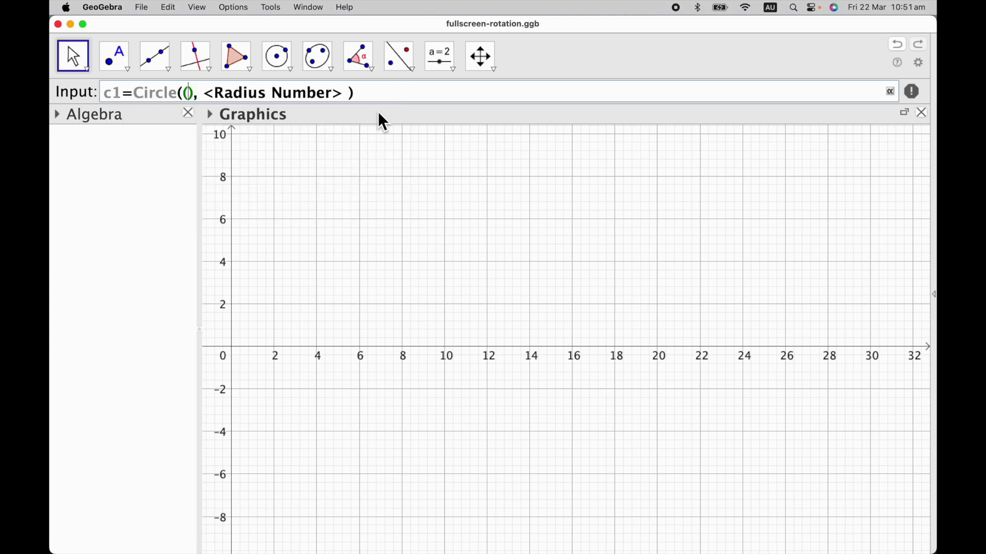
text(4,0)
key(Tab)
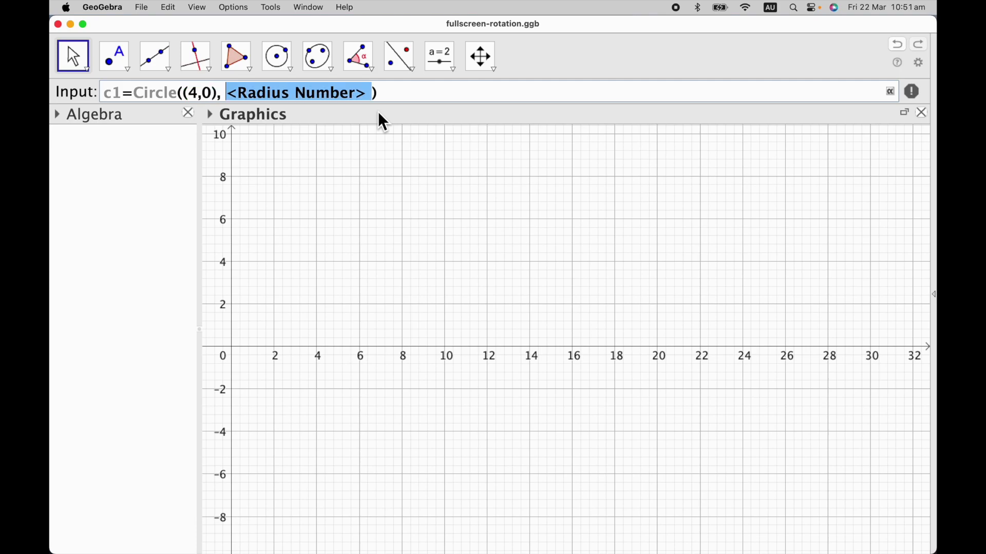
text(1)
key(Return)
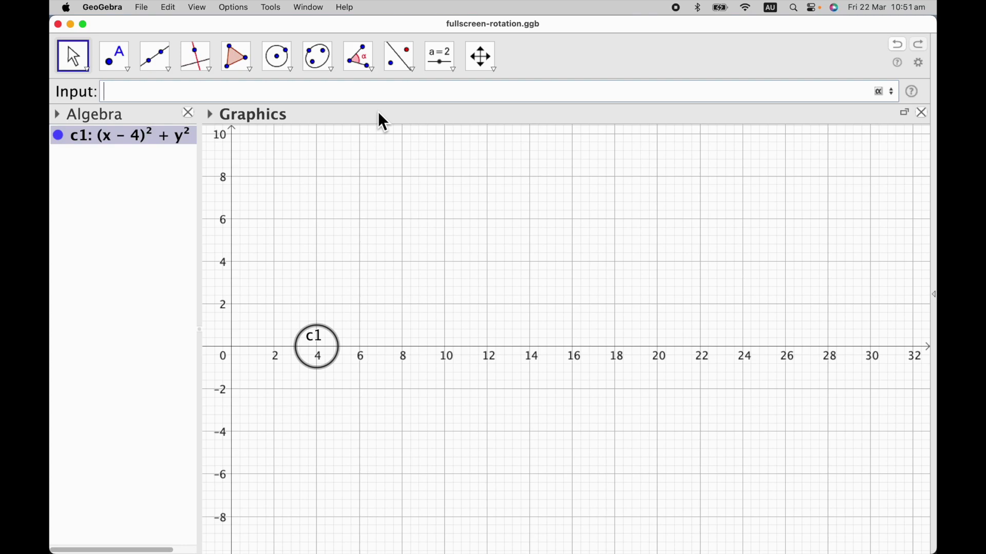
- Define surface s1 by rotating circle c1 through an angle of 2pi about the yAxis
text(s1=Surface)
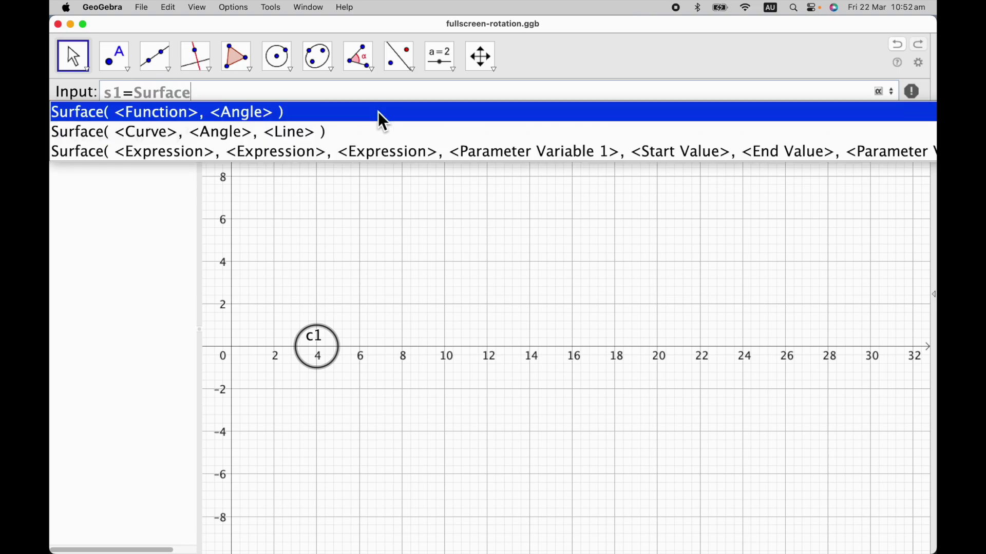
click(331, 136)
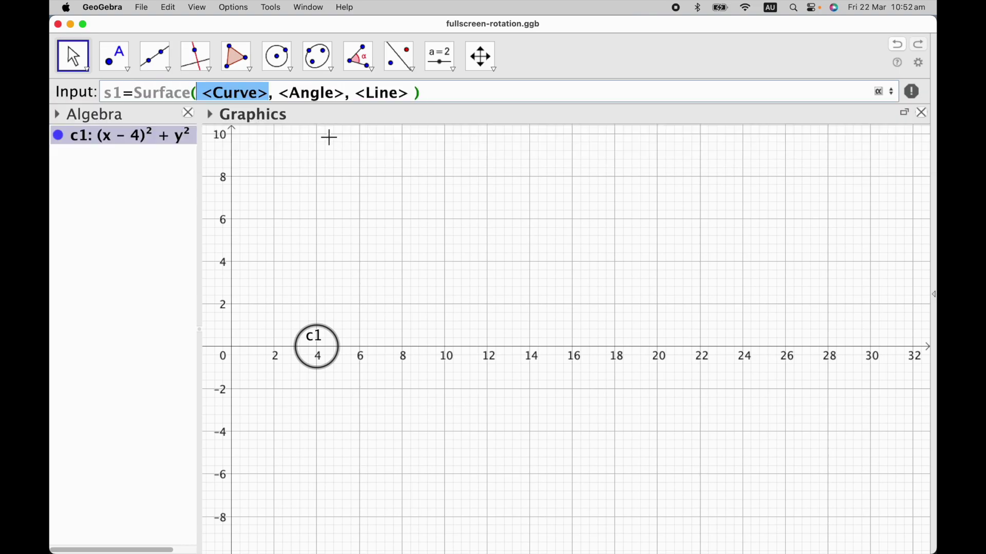
text(c)
text(1)
key(Tab)
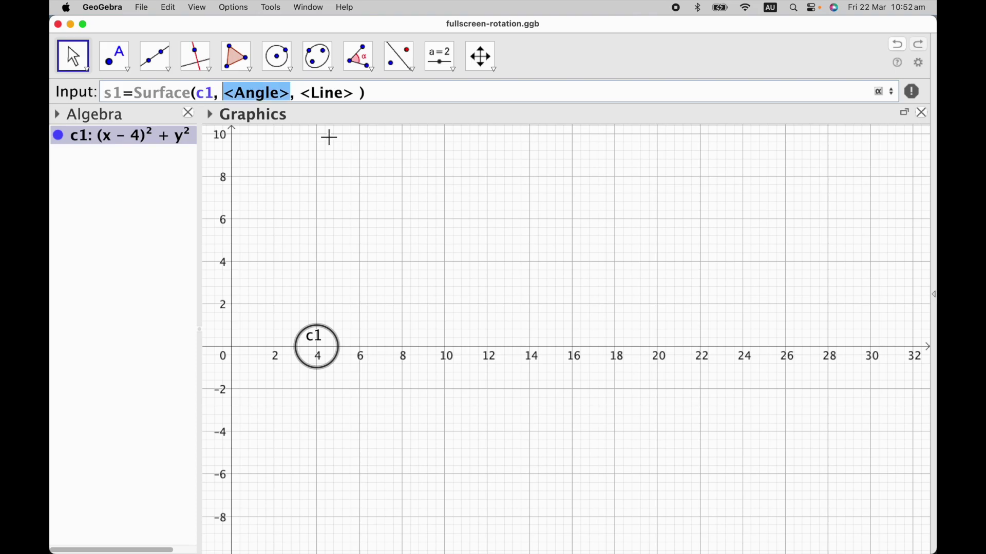
text(2pi)
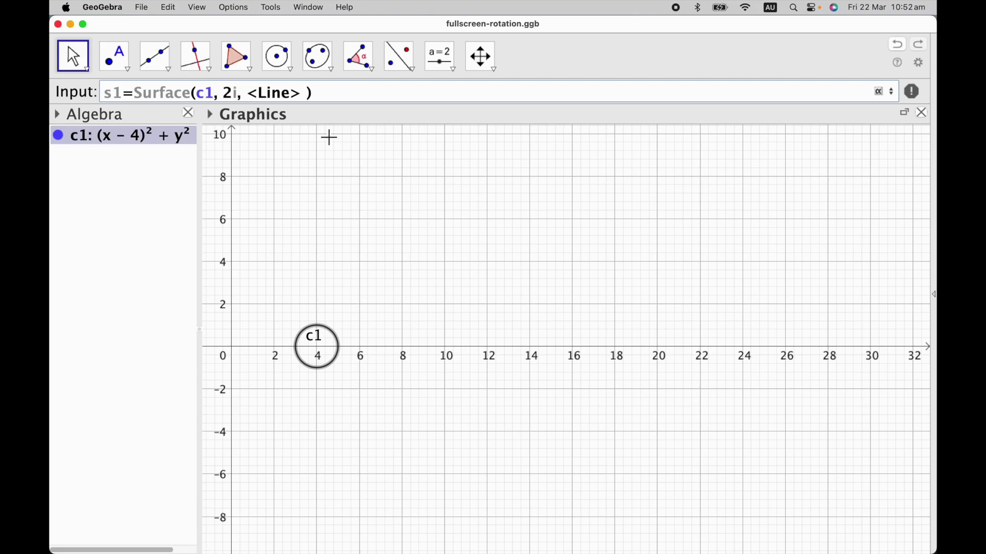
key(Tab)
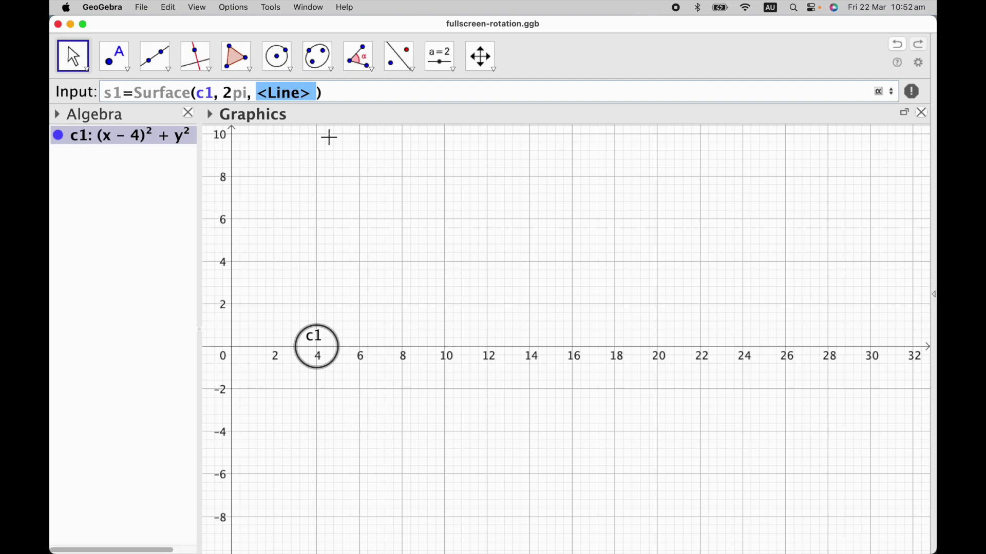
text(yAxis)
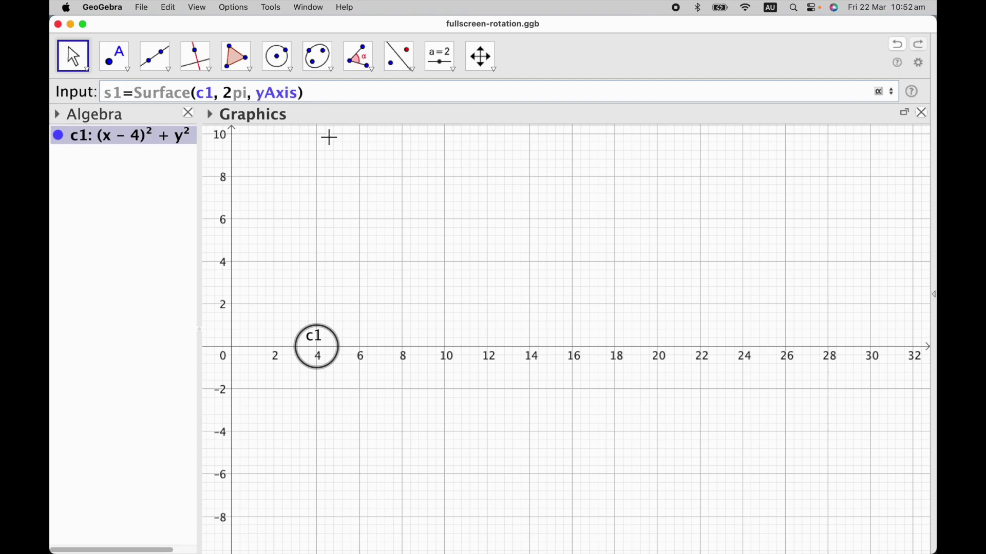
key(Return)
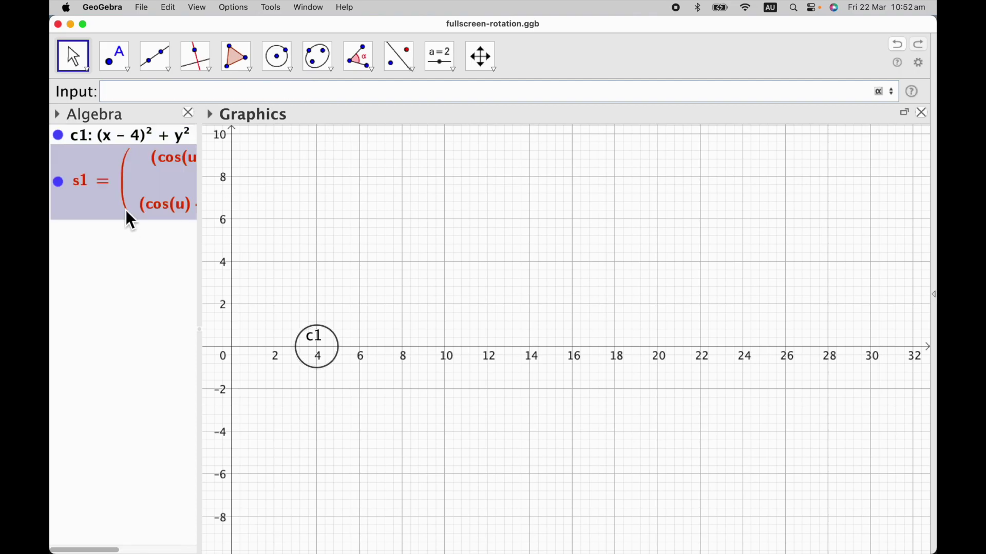
scroll(138, 189, right, 5)
scroll(137, 189, left, 5)
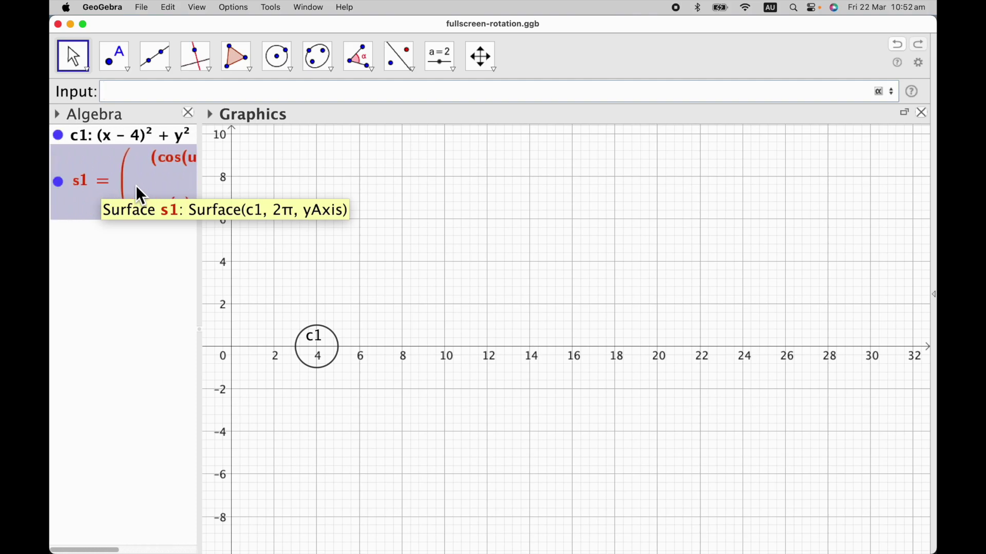
- Show the 3D Graphics view alongside the 2D graphics
click(361, 205)
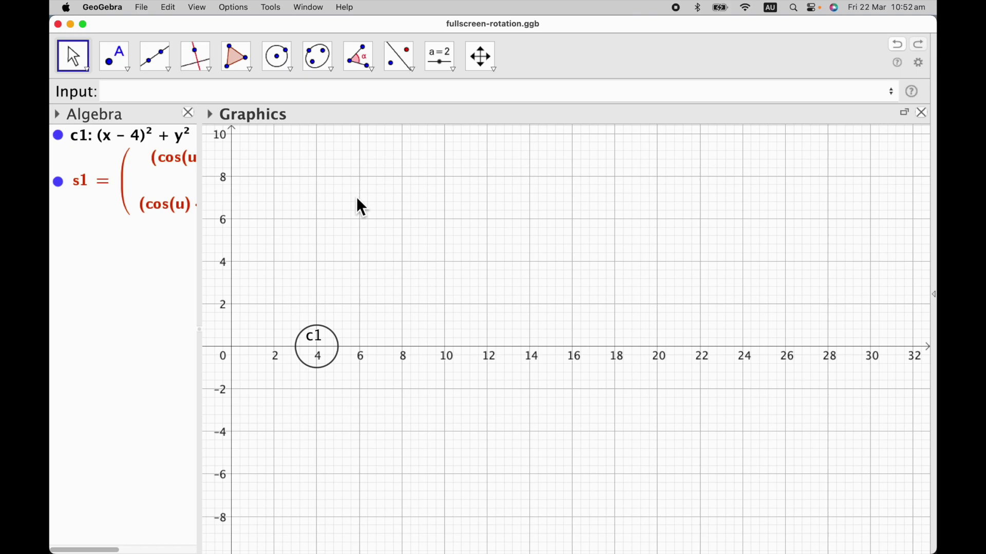
click(198, 8)
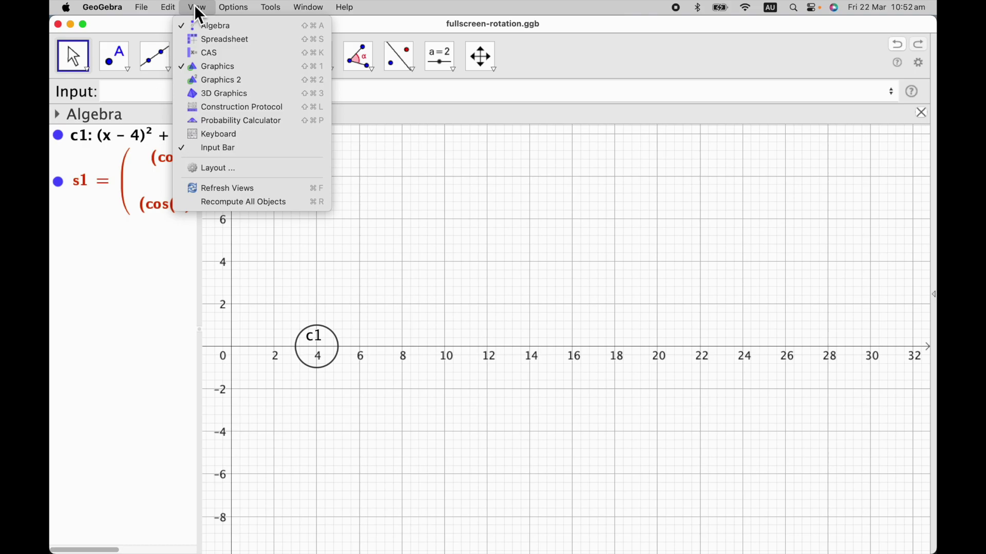
click(227, 95)
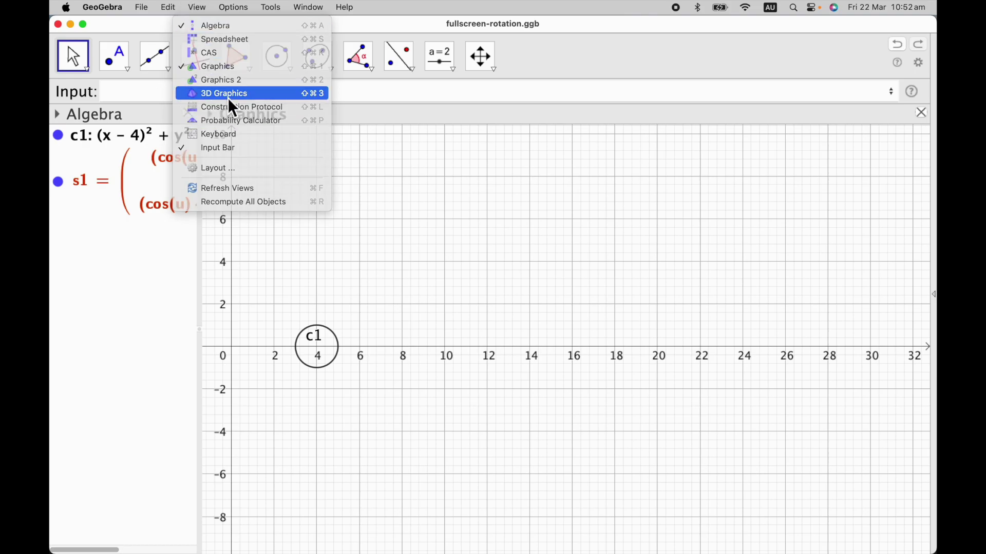
click(459, 288)
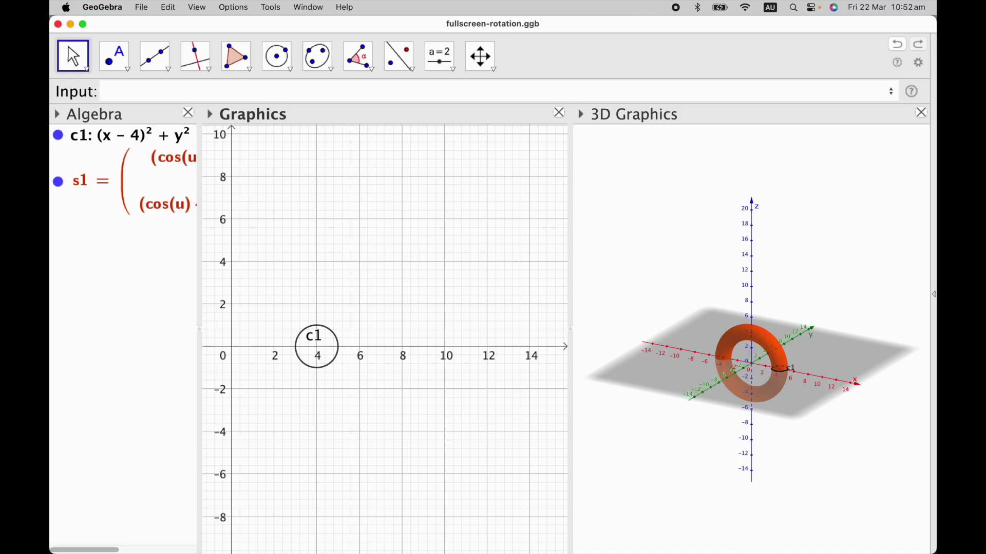
- Define a second circle named c2 with centre (8,0) and radius 1
click(218, 93)
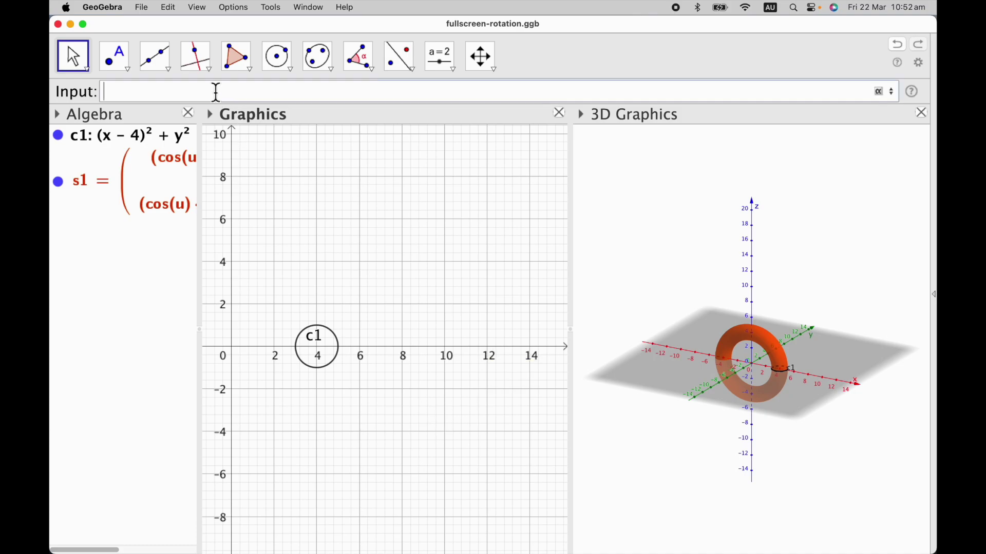
text(c2=Circle()
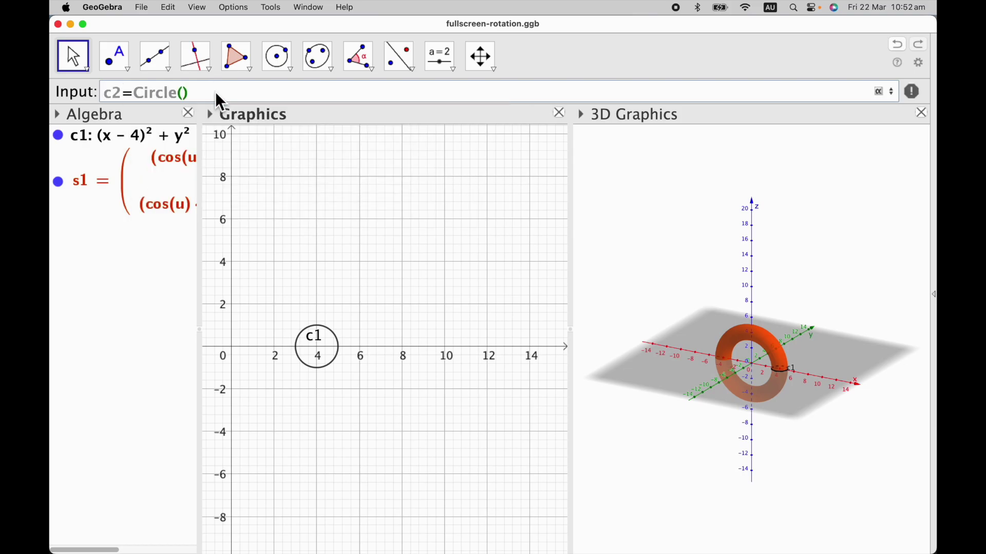
text((8,0),1)
key(Return)
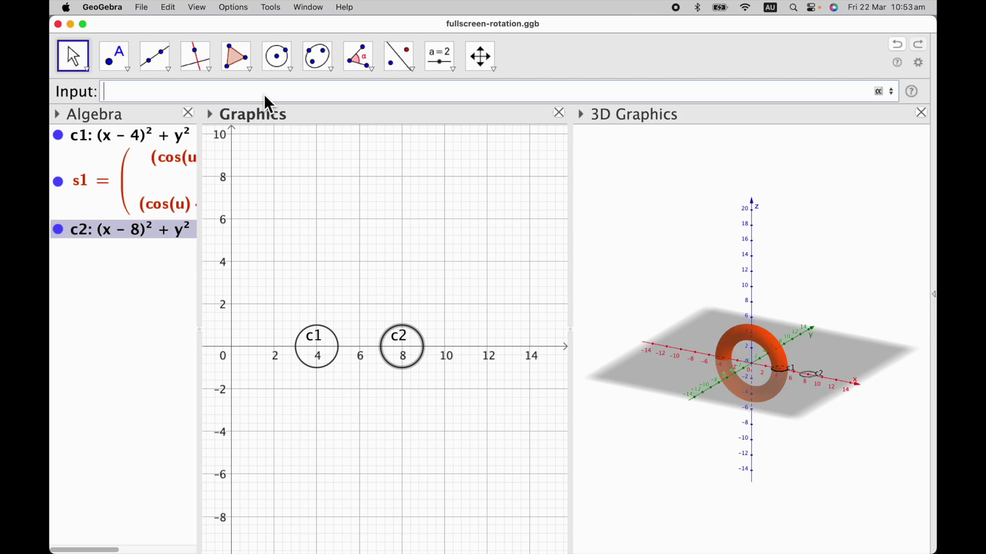
- Define surface s2 by rotating circle c2 through an angle of 2pi about the yAxis
text(s2=Surface)
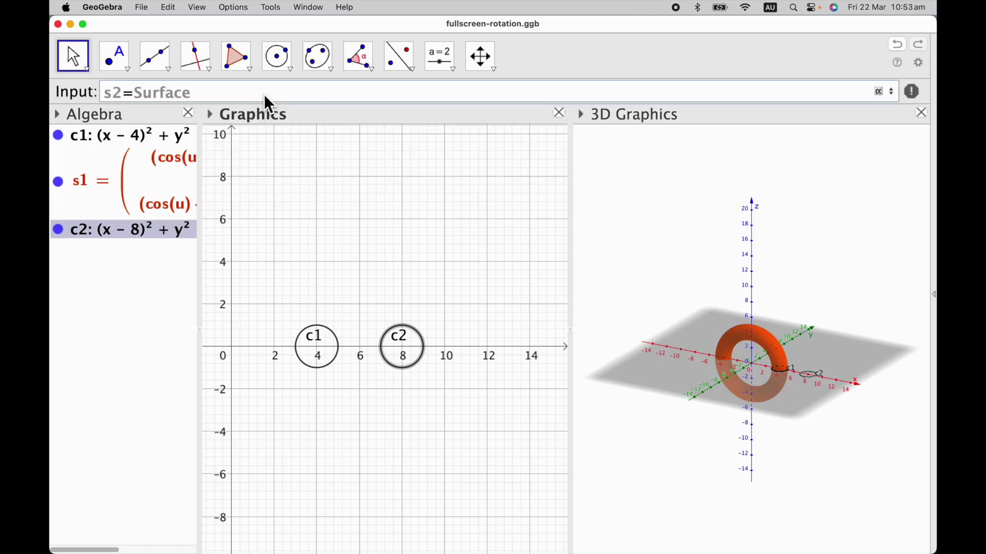
click(249, 131)
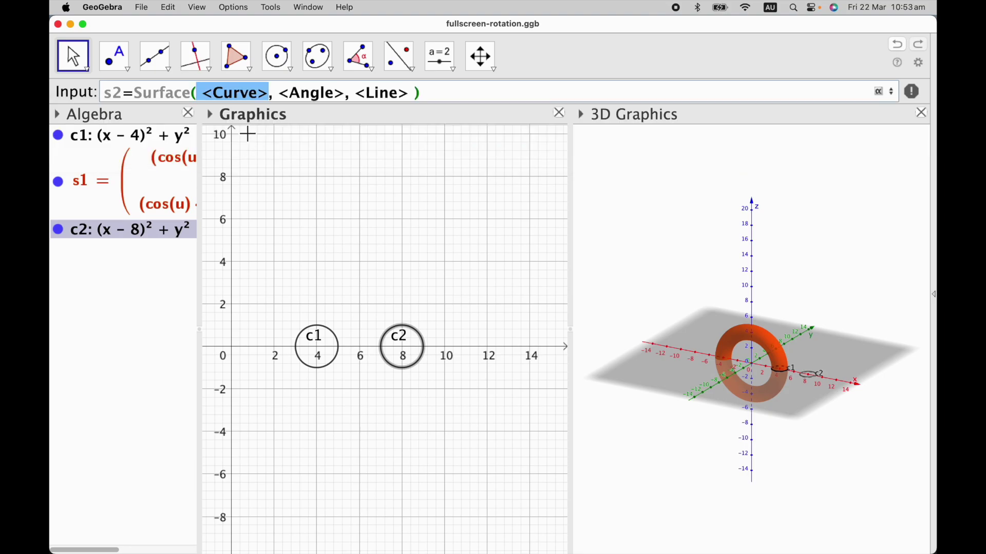
text(c2)
key(Tab)
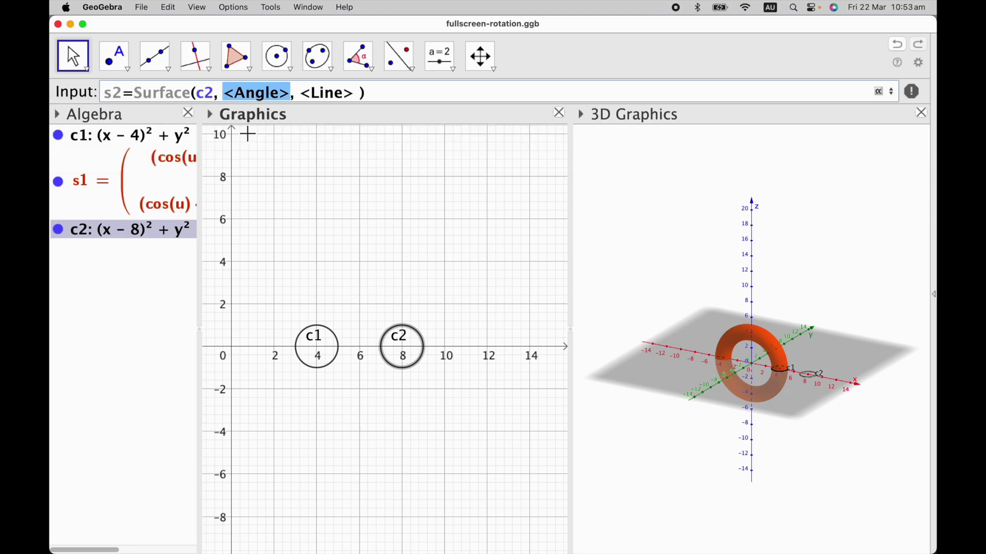
text(2pi)
key(Tab)
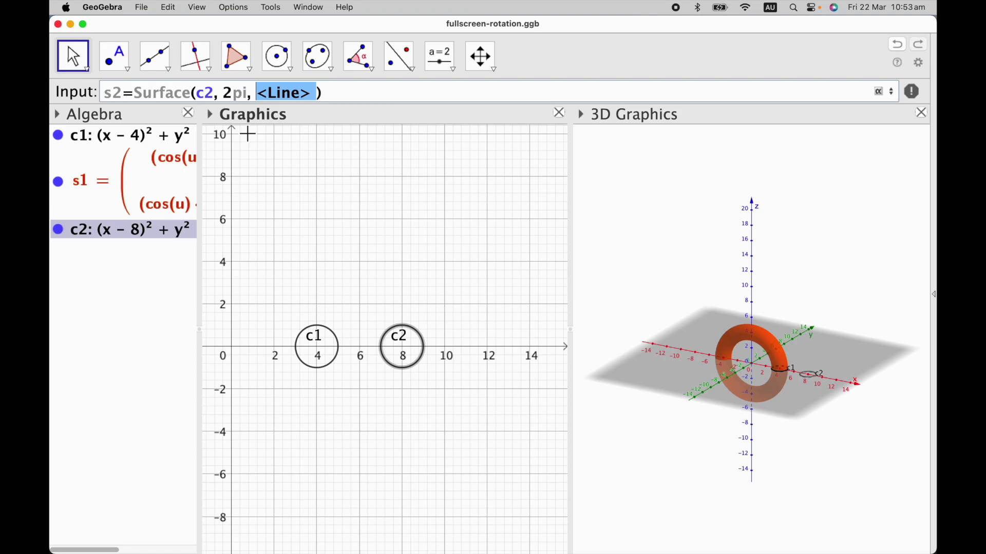
text(yAxis)
key(Return)
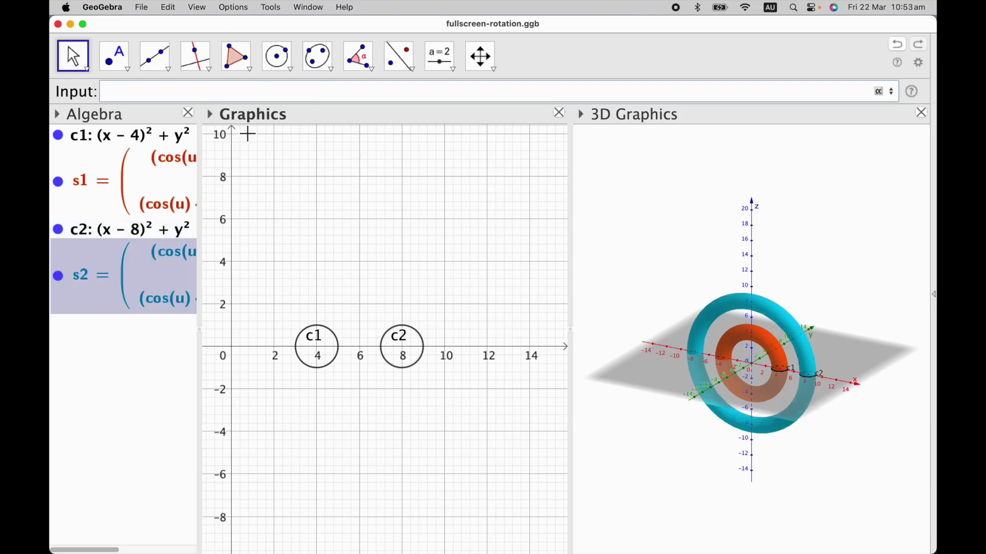
- Define a third circle named c3 with centre (12,0) and radius 1
text(c)
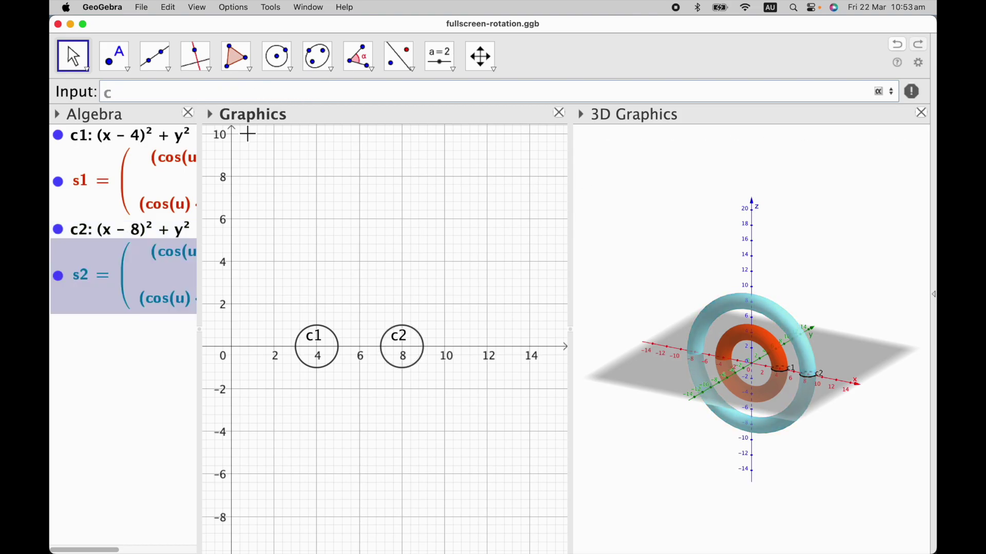
text(3=Circle)
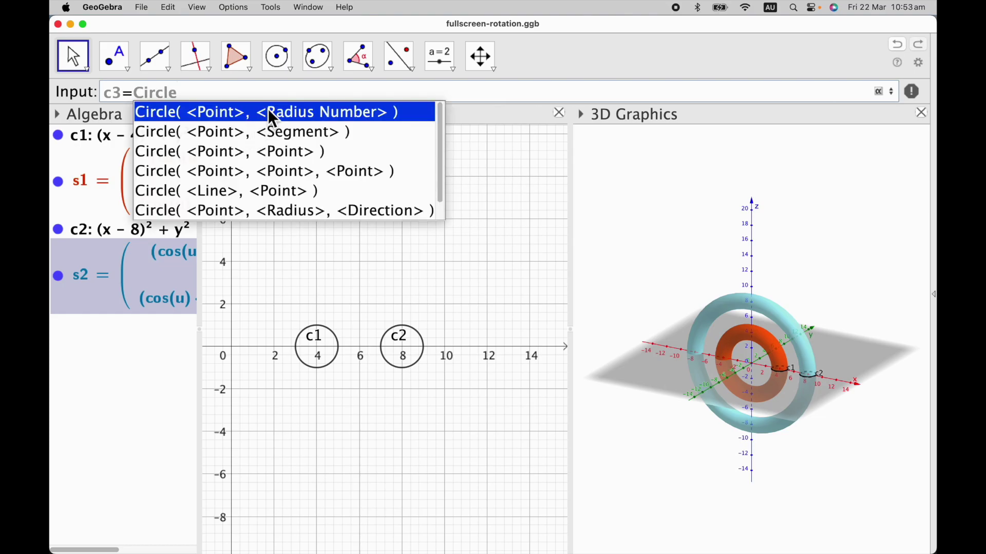
click(269, 111)
text((12,0)
key(Tab)
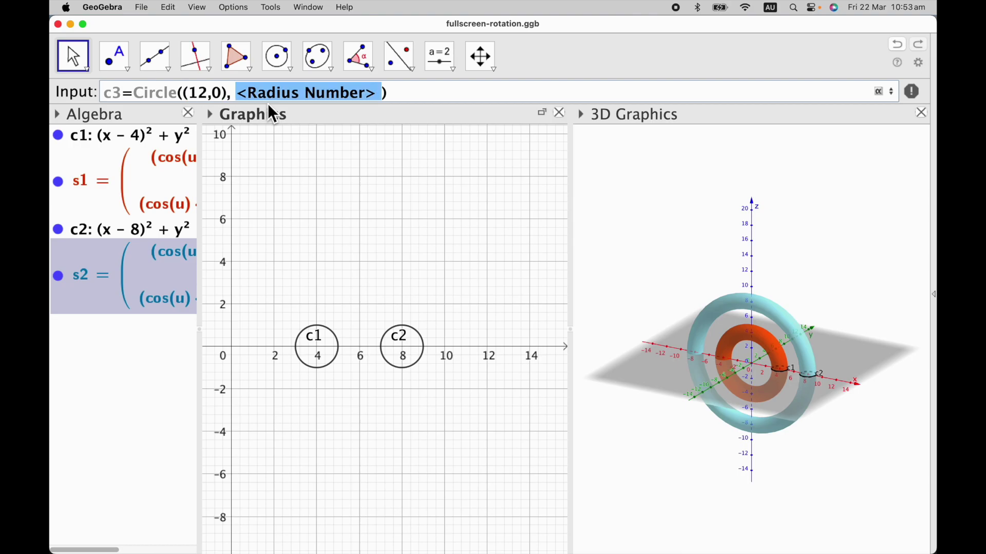
text(1)
key(Return)
- Define surface s3 by rotating circle c3 through an angle of 2pi about the yAxis
text(s3=Sr)
text(uf)
key(BackSpace)
key(BackSpace)
key(BackSpace)
text(urface)
click(266, 130)
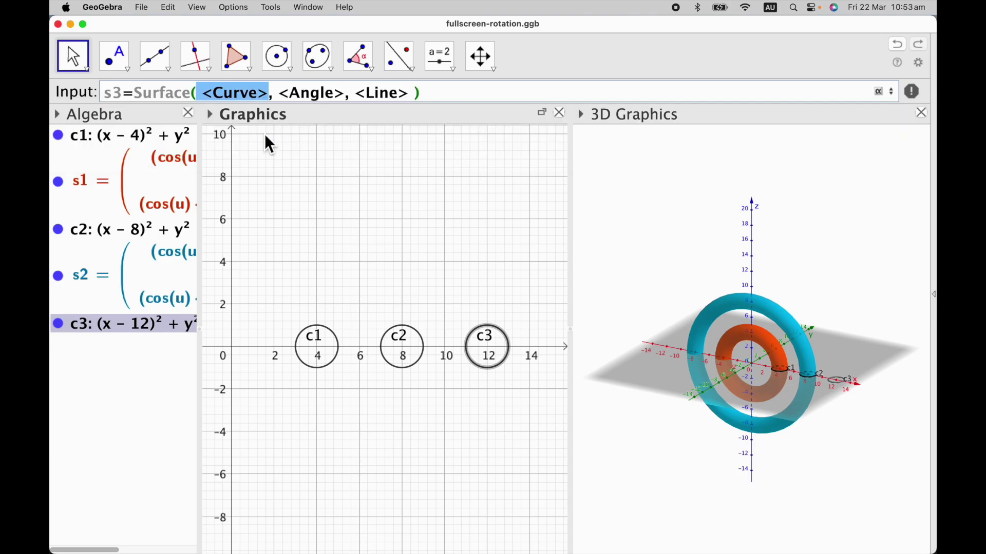
text(c3)
key(Tab)
text(2pi)
key(Tab)
text(yAxis)
key(Return)
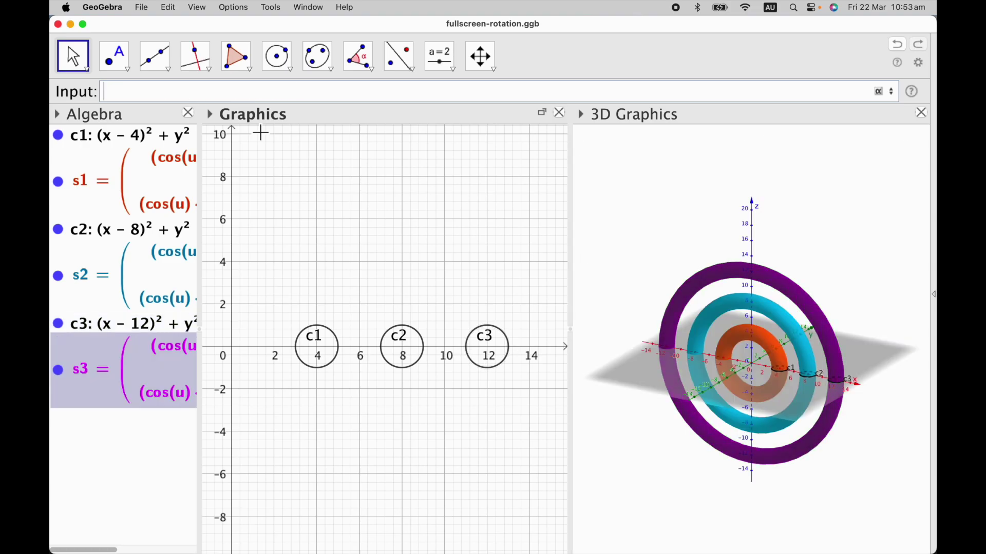
- Create a number slider t in the 2D view from 0 to 2π with increment 0.01, and move it to 1.67
click(622, 209)
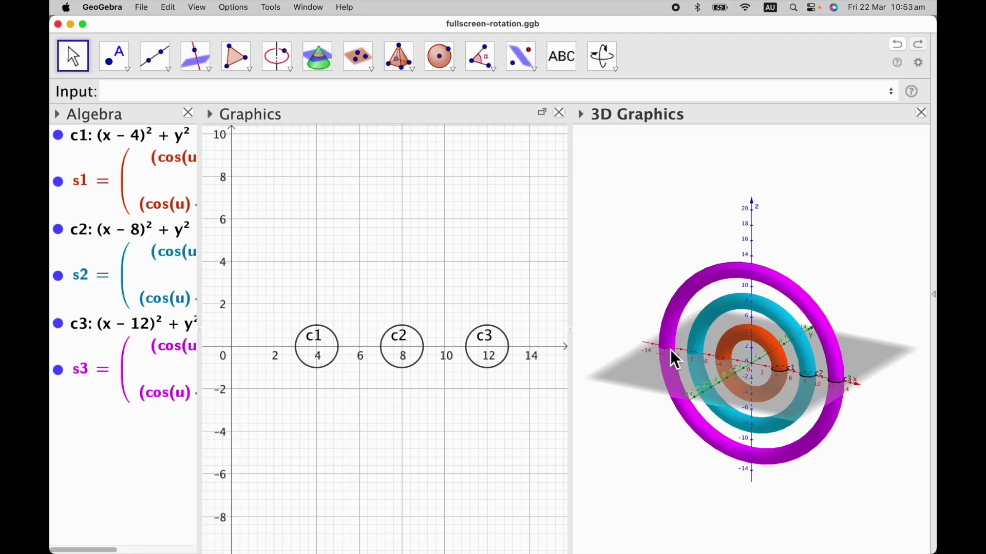
click(363, 228)
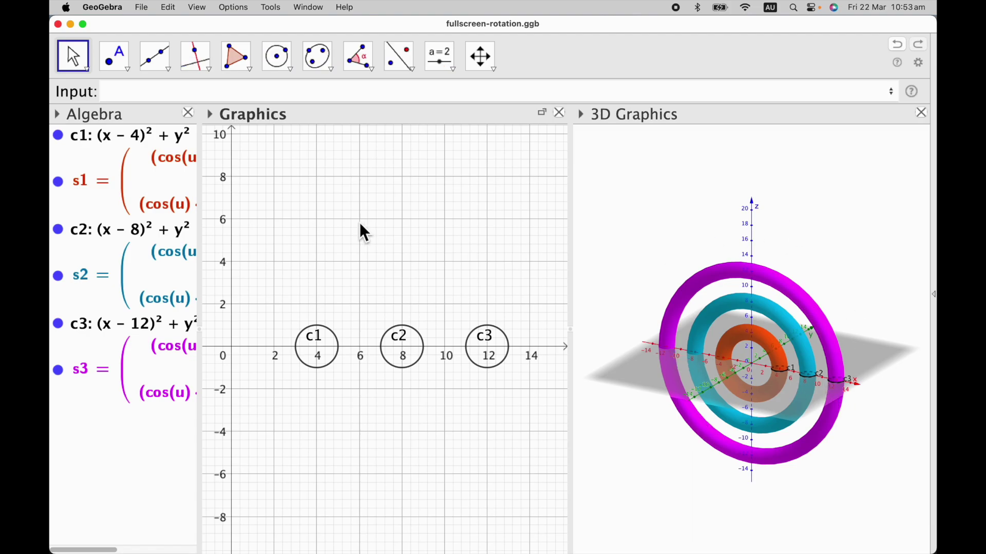
click(440, 63)
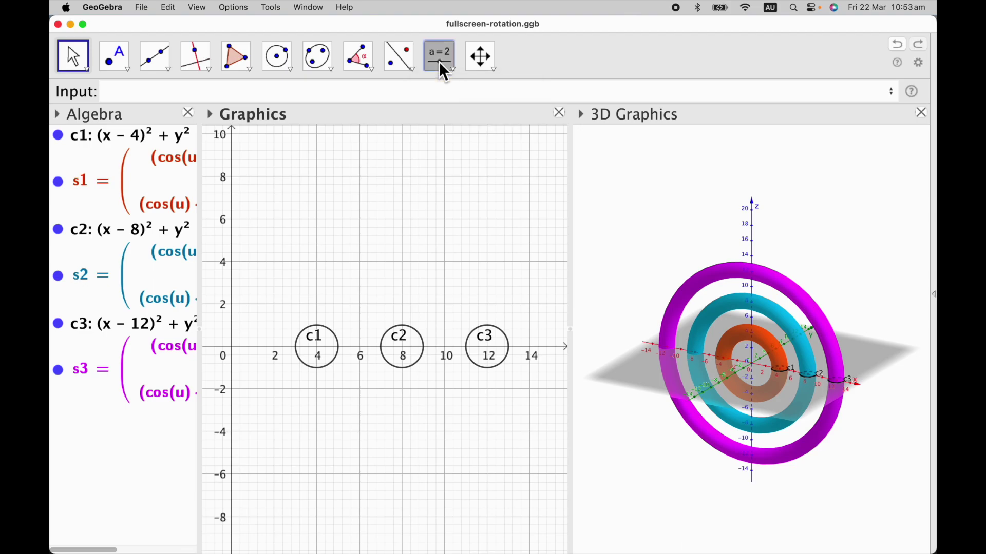
click(281, 185)
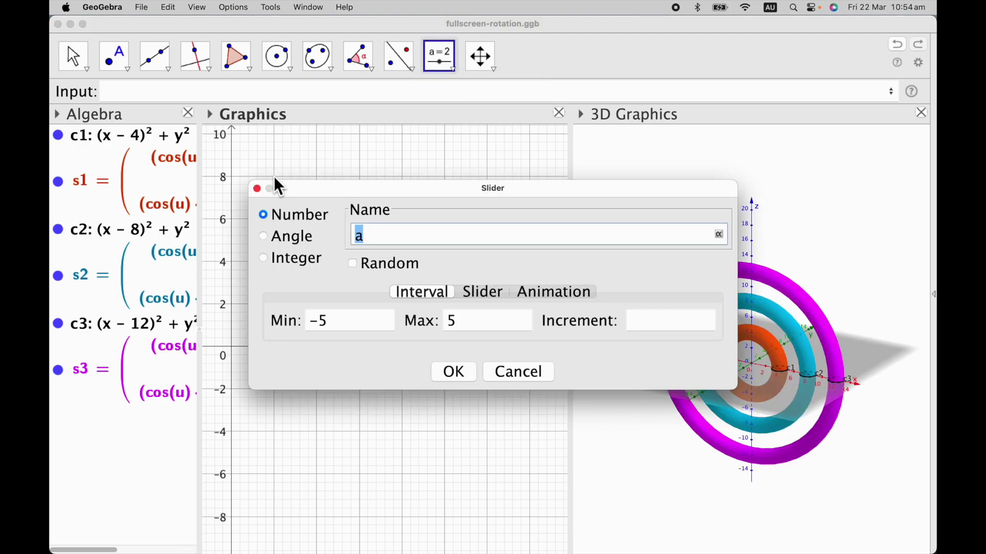
text(t)
double_click(332, 314)
click(491, 329)
key(BackSpace)
text(2pi)
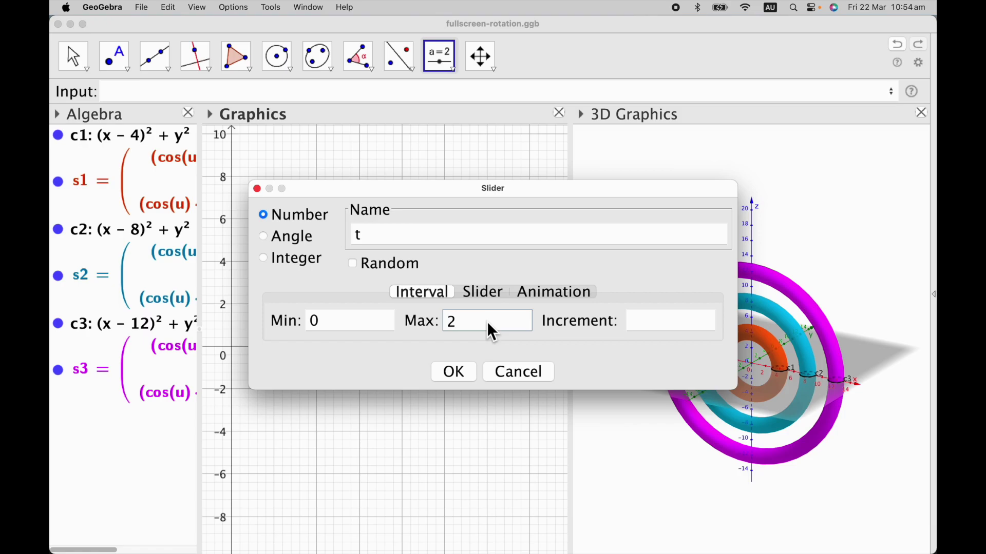
click(669, 327)
text(0.)
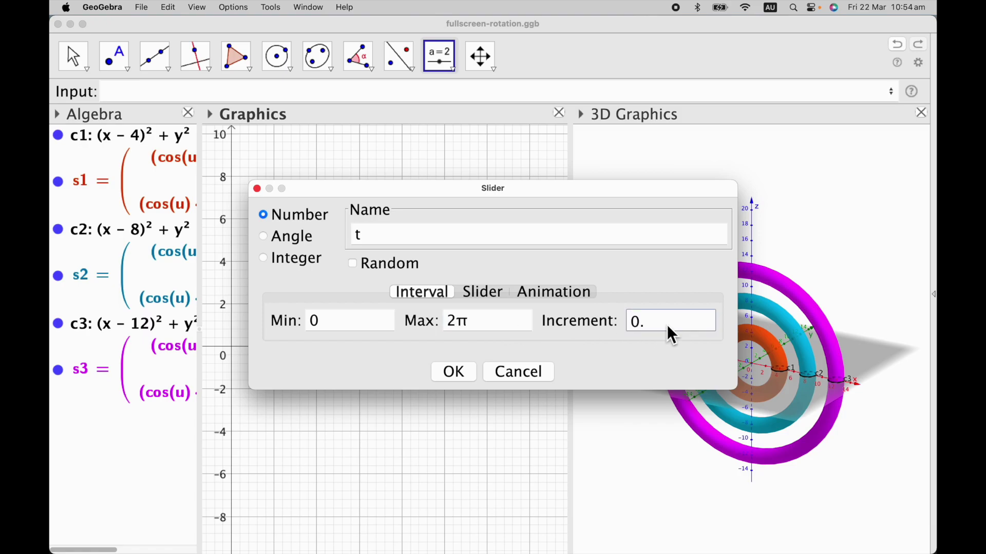
text(01)
click(453, 373)
click(72, 68)
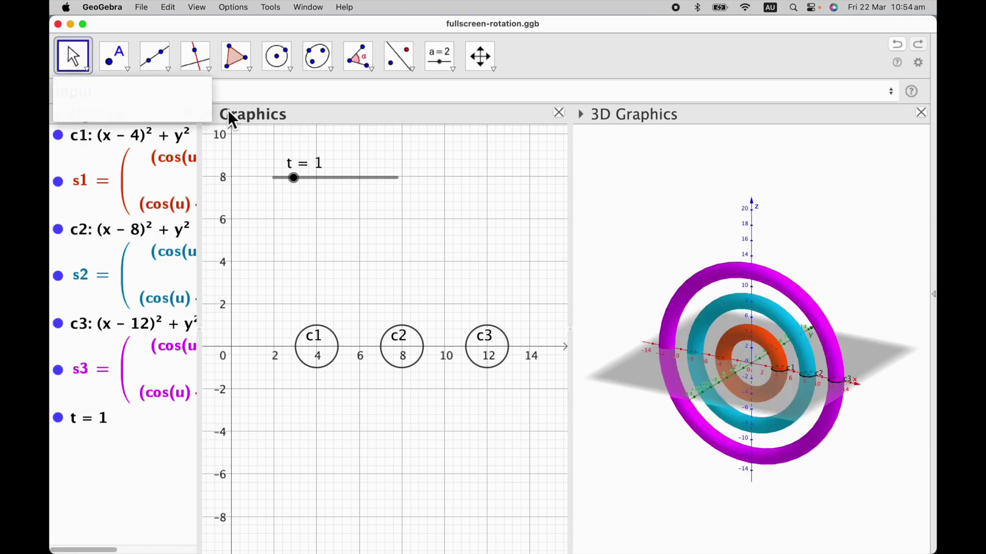
mouse_move(308, 190)
mouse_down()
mouse_move(285, 191)
mouse_move(400, 190)
mouse_move(295, 195)
mouse_move(320, 194)
mouse_up()
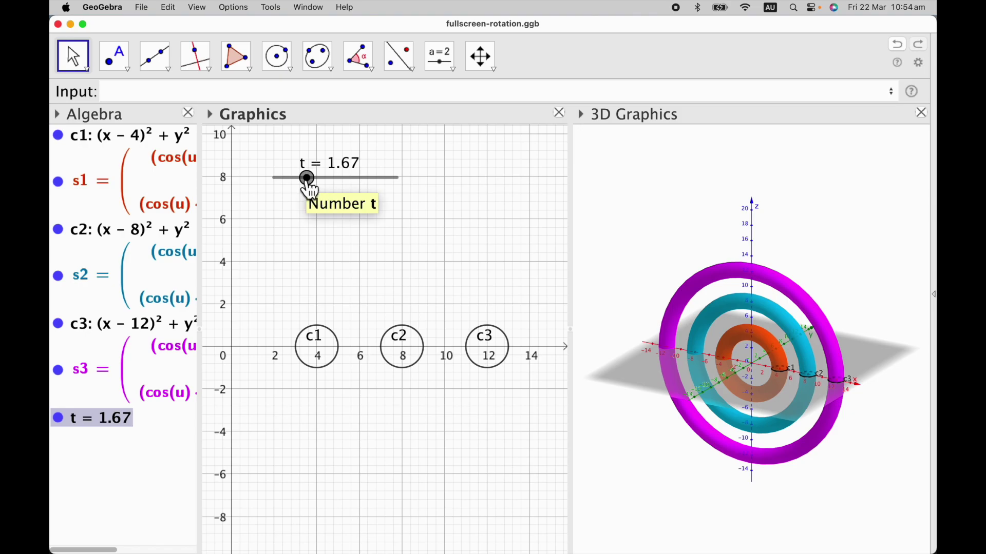
- Define r1 as surface s1 rotated by angle t about the xAxis, and test the rotation by moving slider t to 0.97
click(149, 93)
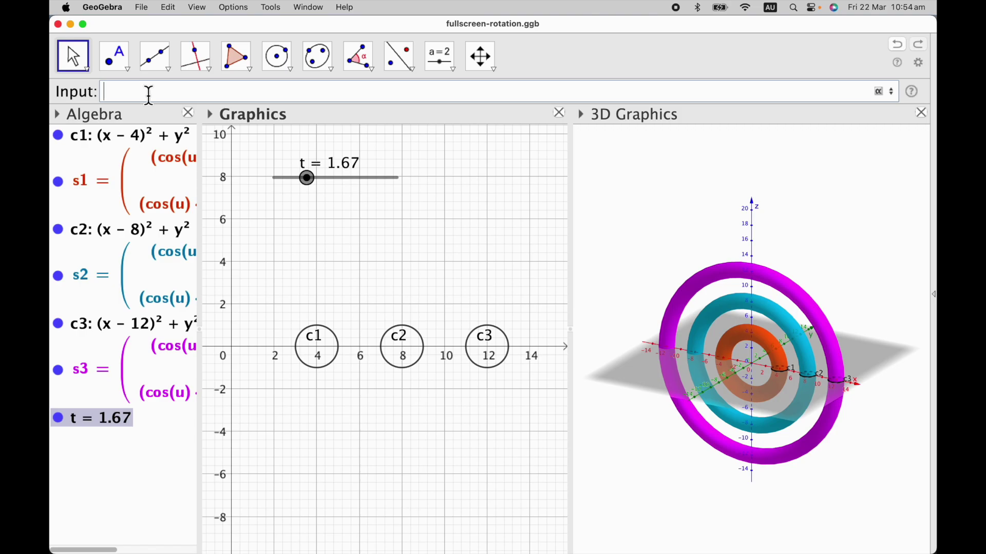
text(r1=R)
text(tate)
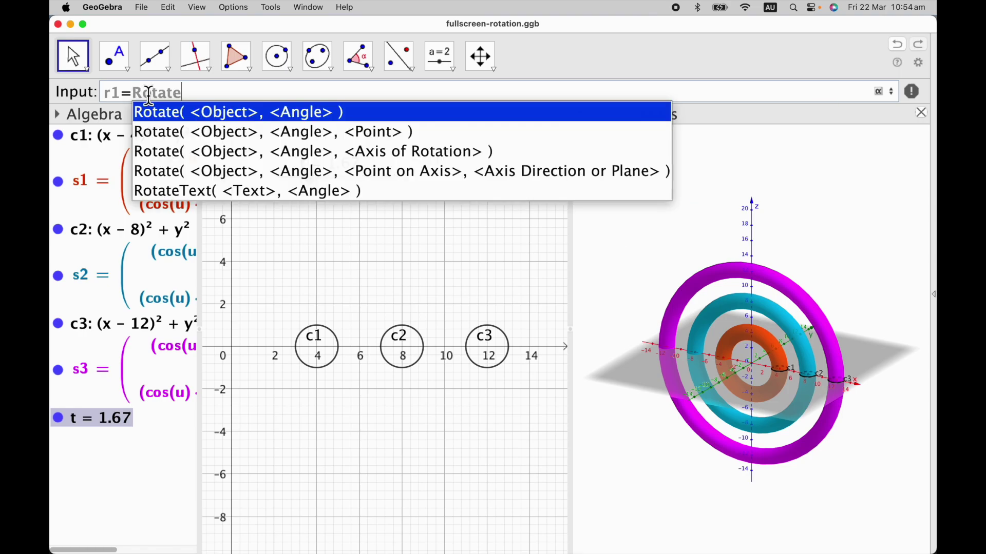
click(327, 153)
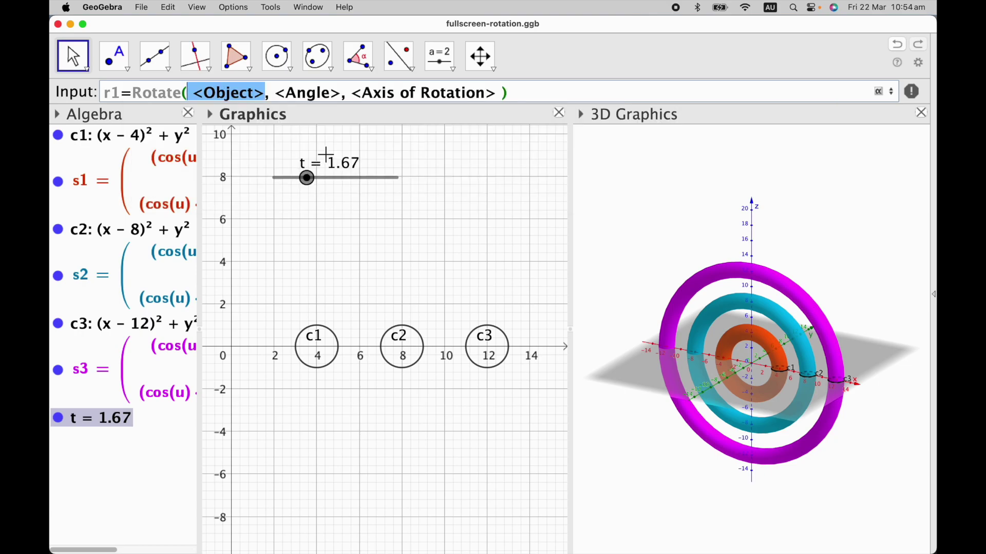
text(s1)
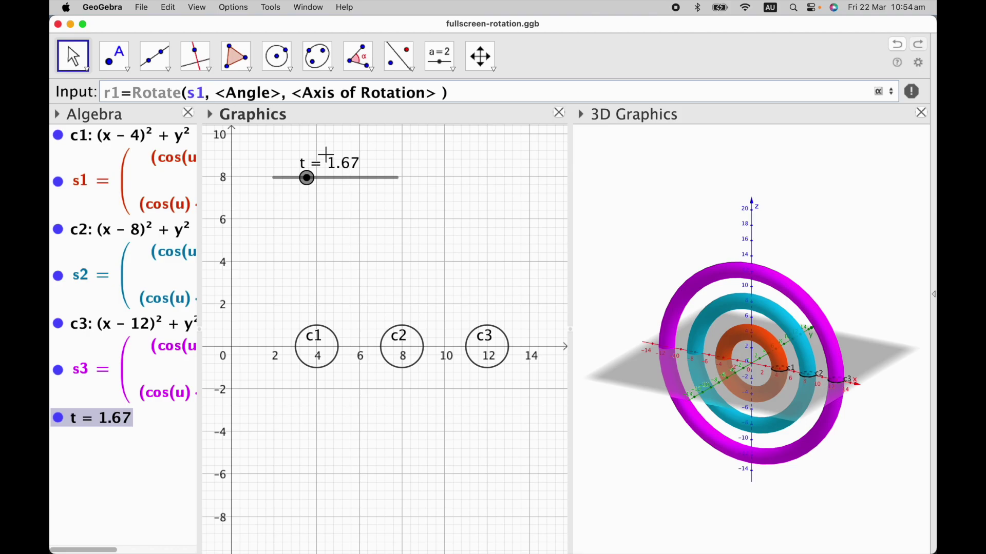
key(Tab)
text(t)
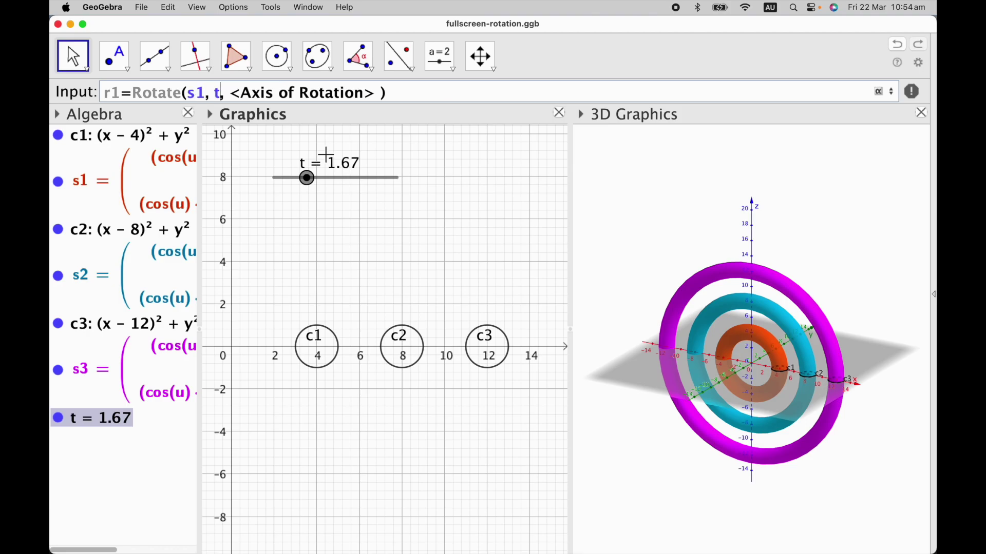
key(Tab)
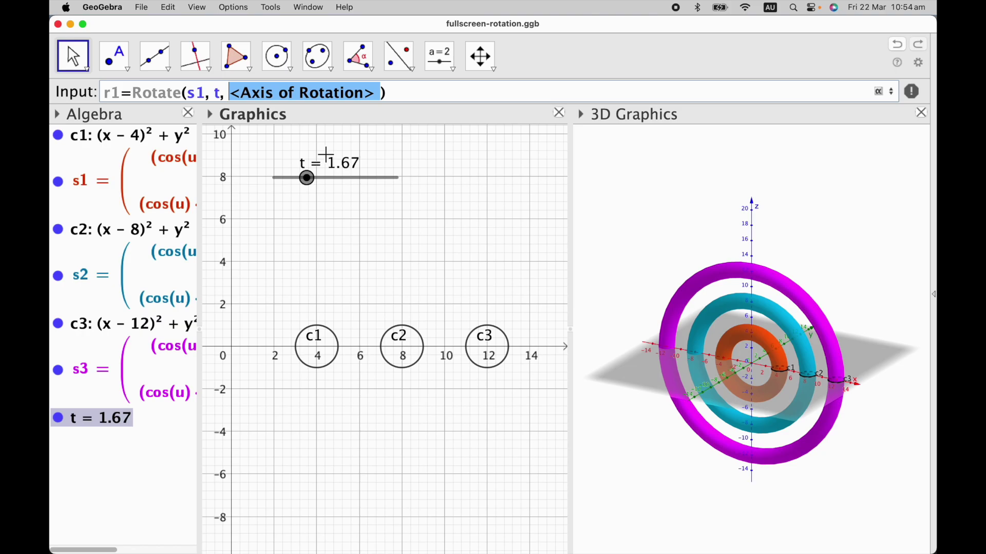
text(xAxis)
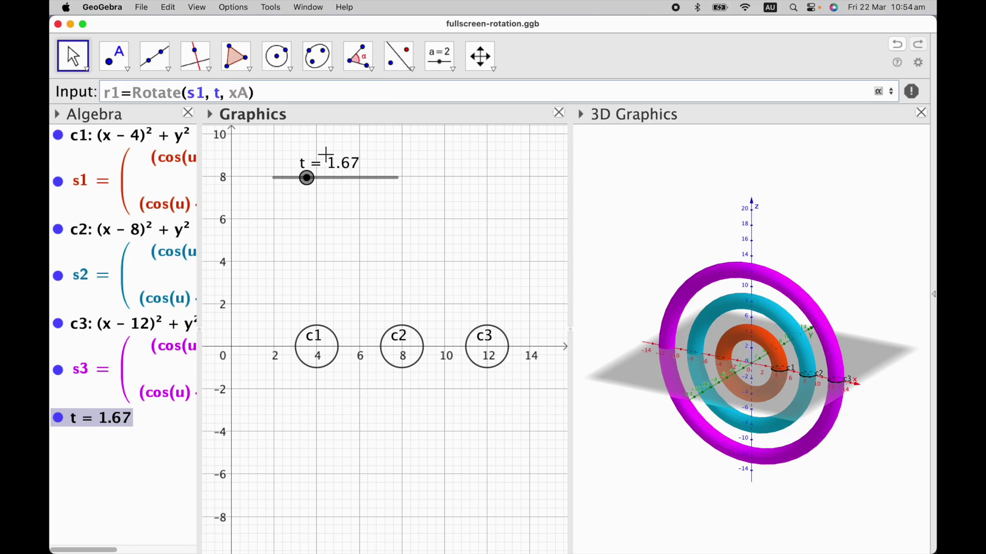
key(Return)
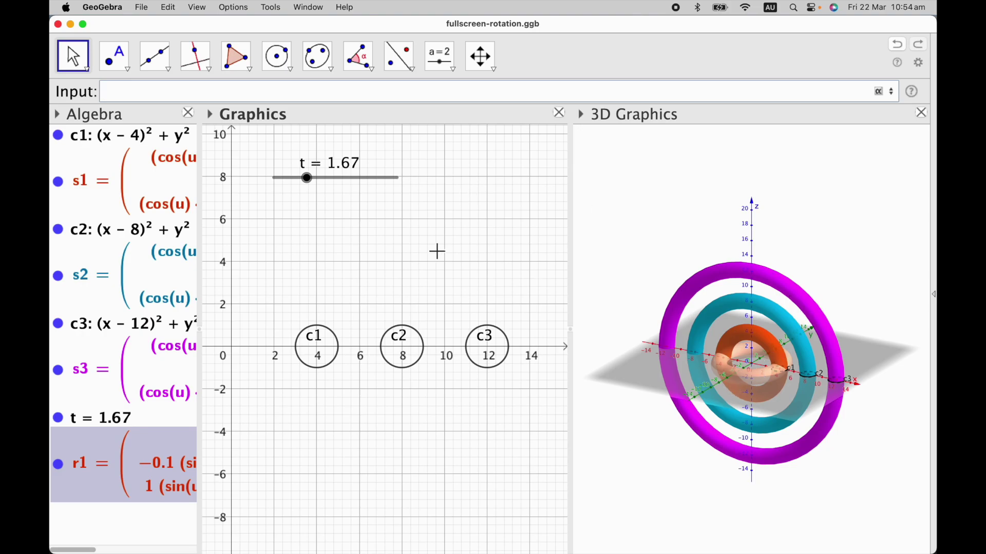
drag(322, 191, 298, 180)
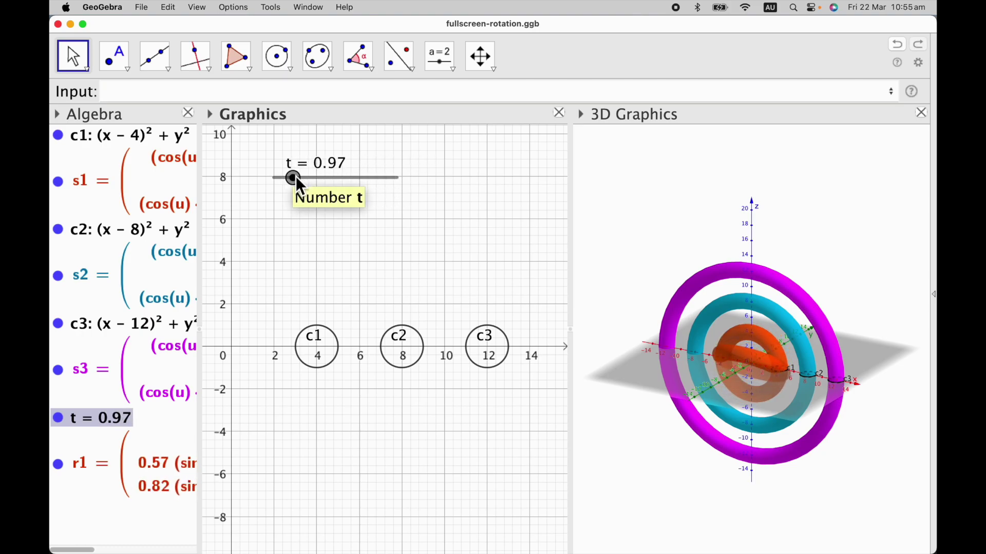
- Hide the original surfaces s1, s2 and s3, and set slider t to 0
click(64, 182)
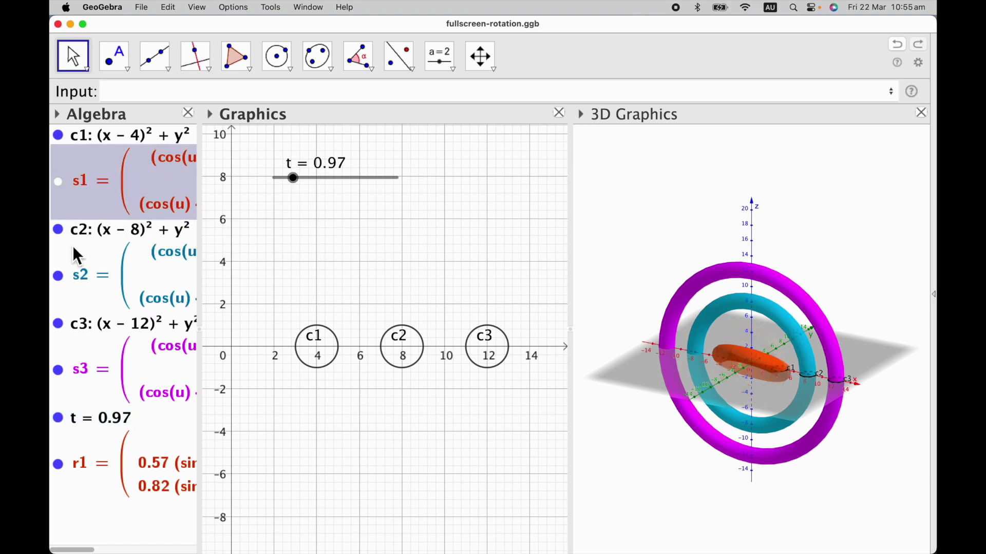
click(57, 276)
click(60, 371)
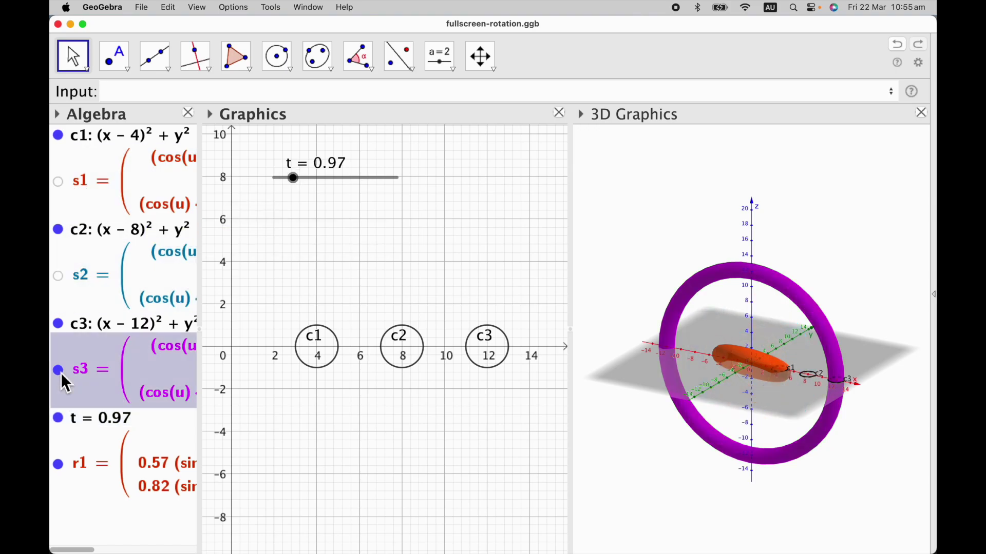
click(58, 370)
click(309, 188)
drag(310, 187, 282, 189)
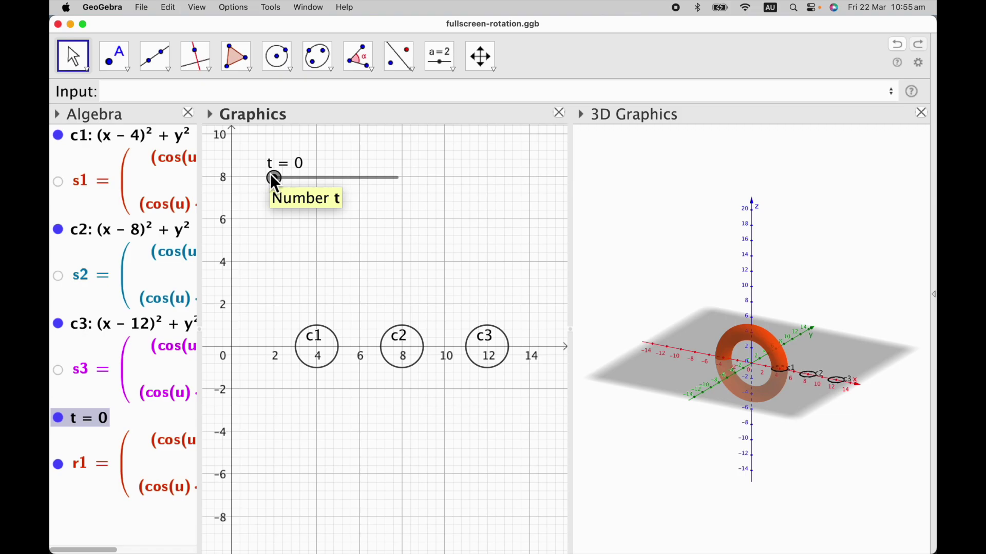
- Define r2 as surface s2 rotated by angle t about the yAxis, and test the rotation by moving slider t to 0.79
click(157, 92)
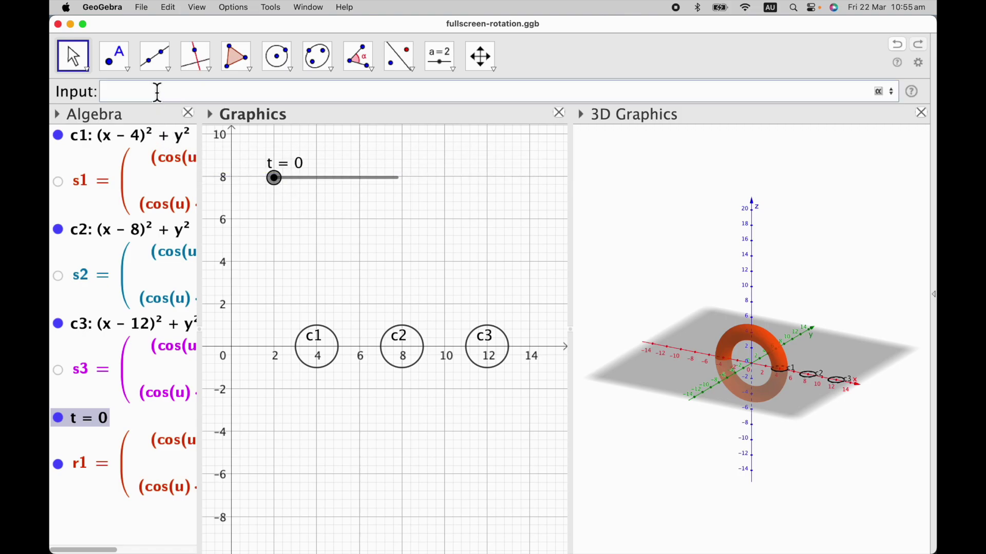
text(r2=Rotate)
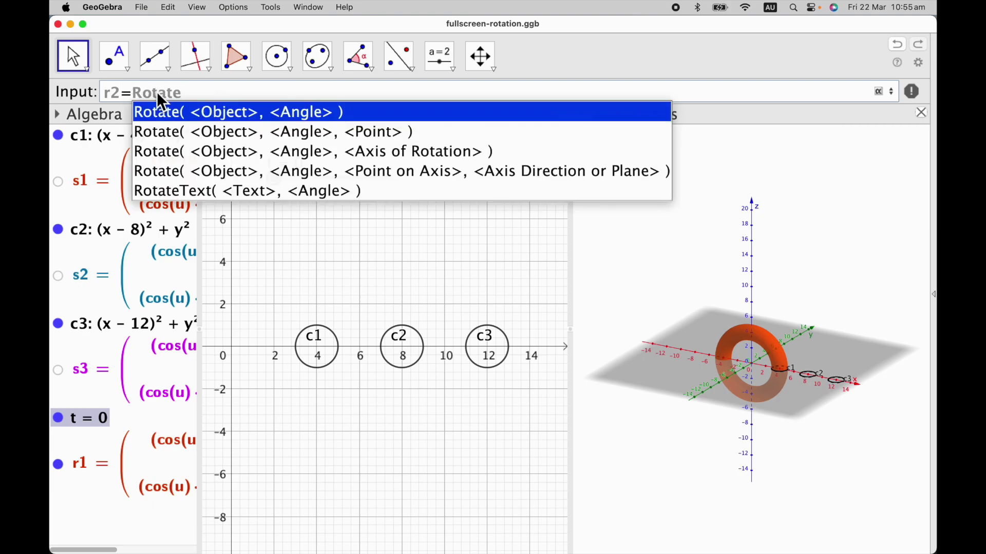
click(257, 152)
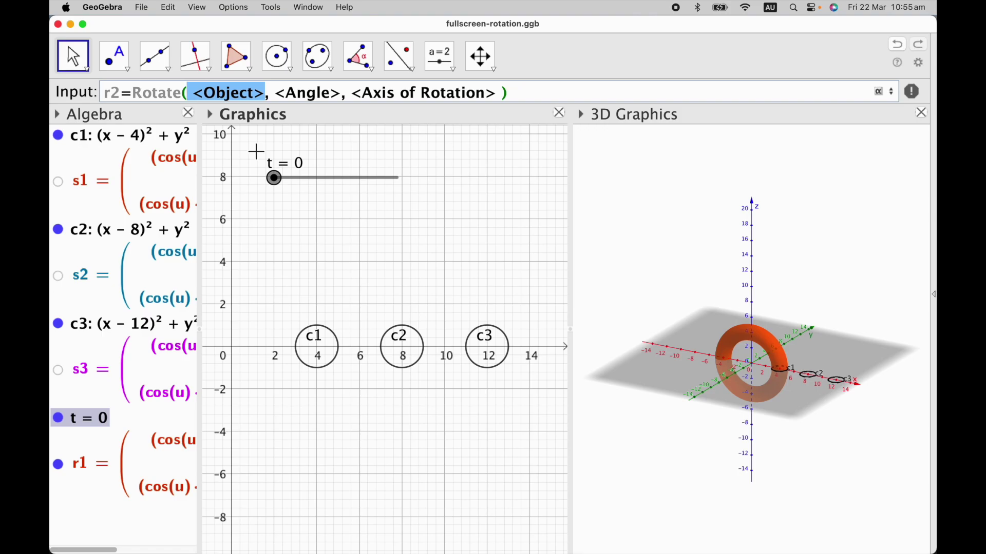
text(s2)
key(Tab)
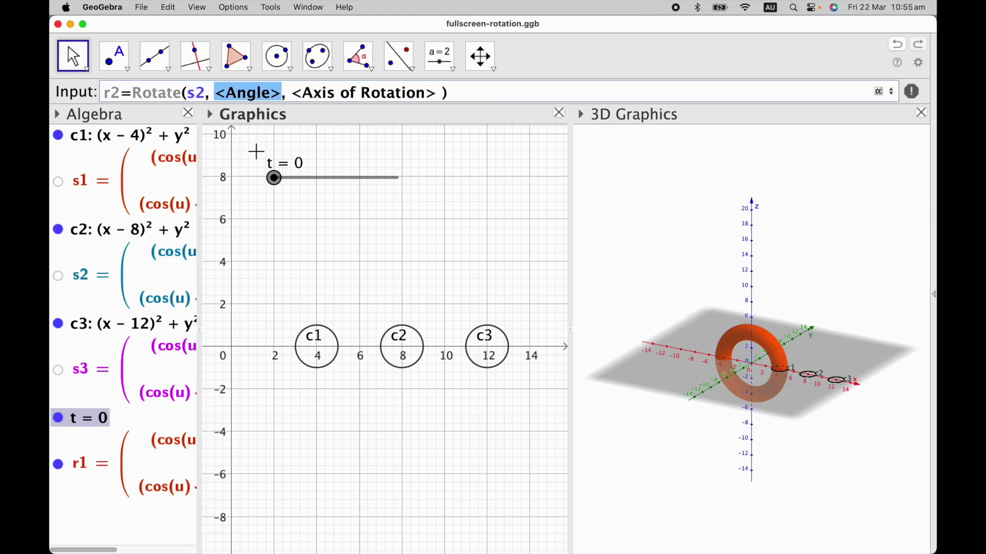
text(t)
key(Tab)
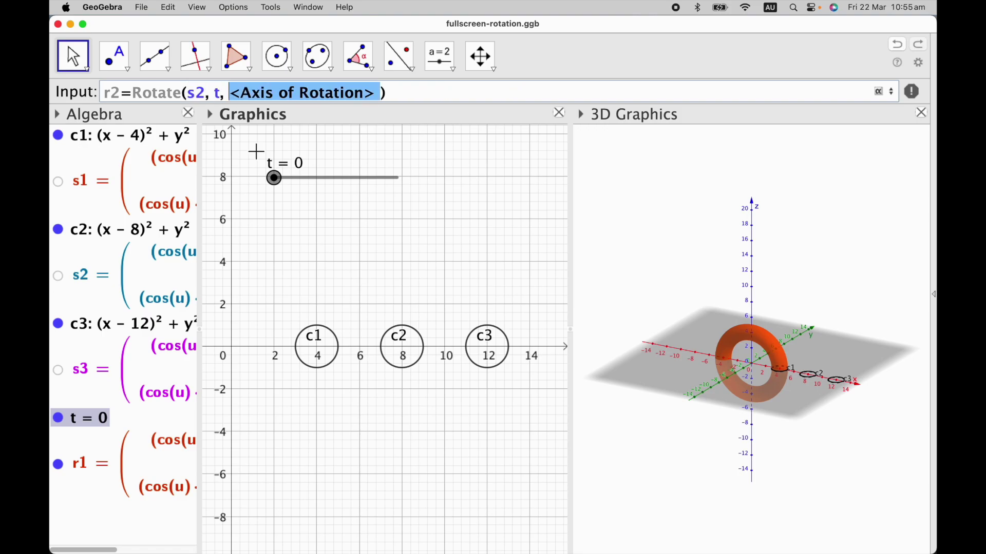
text(yAxis)
key(Return)
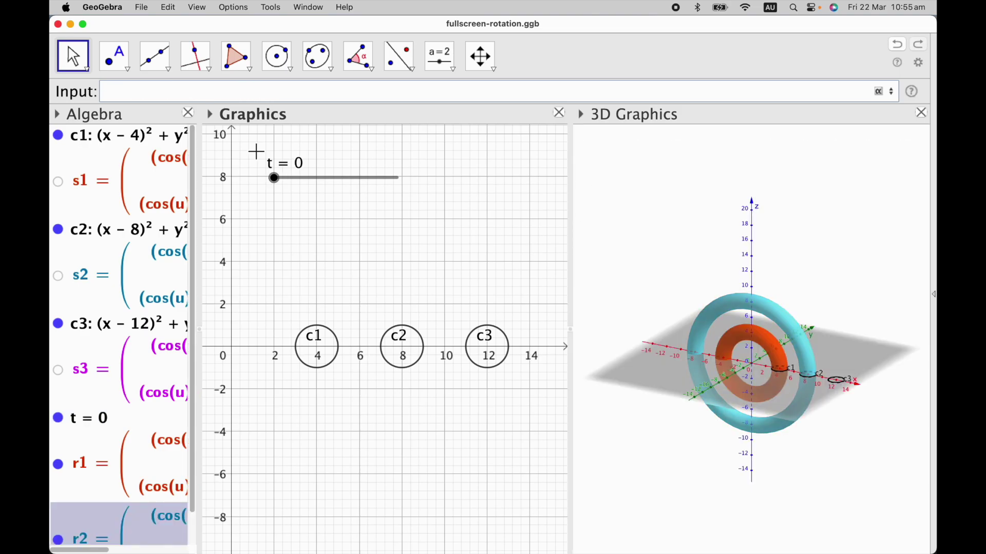
mouse_move(281, 188)
mouse_down()
mouse_move(409, 192)
mouse_move(301, 192)
mouse_up()
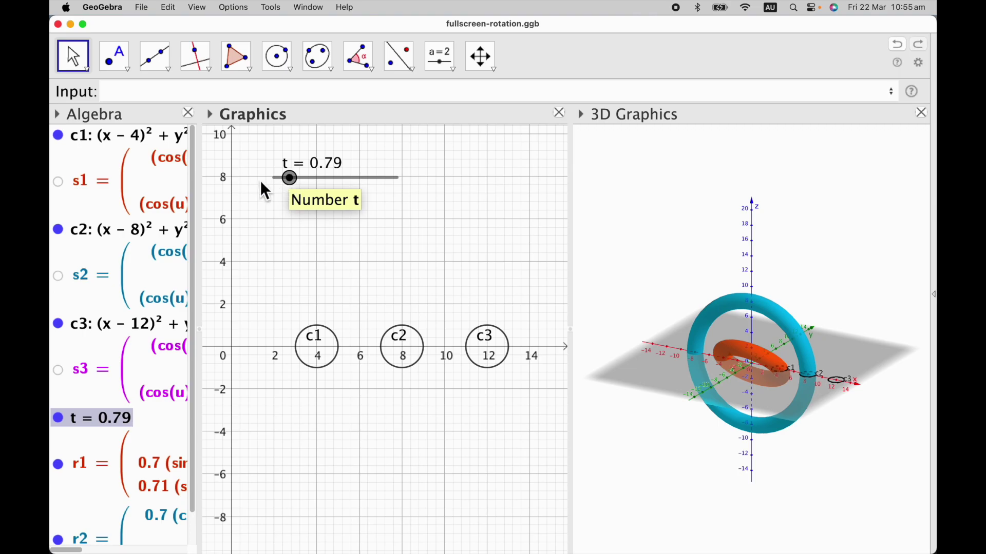
- Define r3 as surface s3 rotated by angle t about the zAxis, and return slider t to 0
click(169, 95)
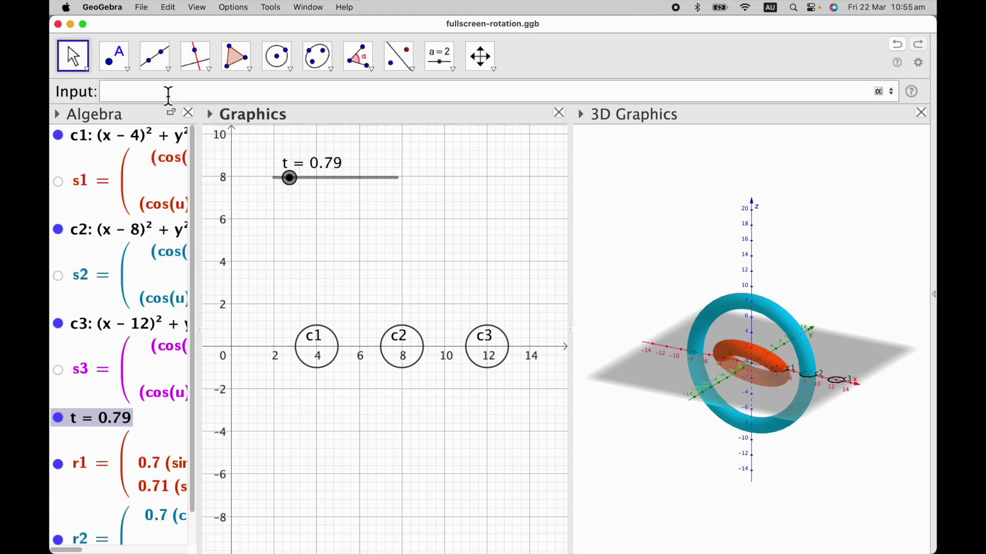
text(r3=Rotate)
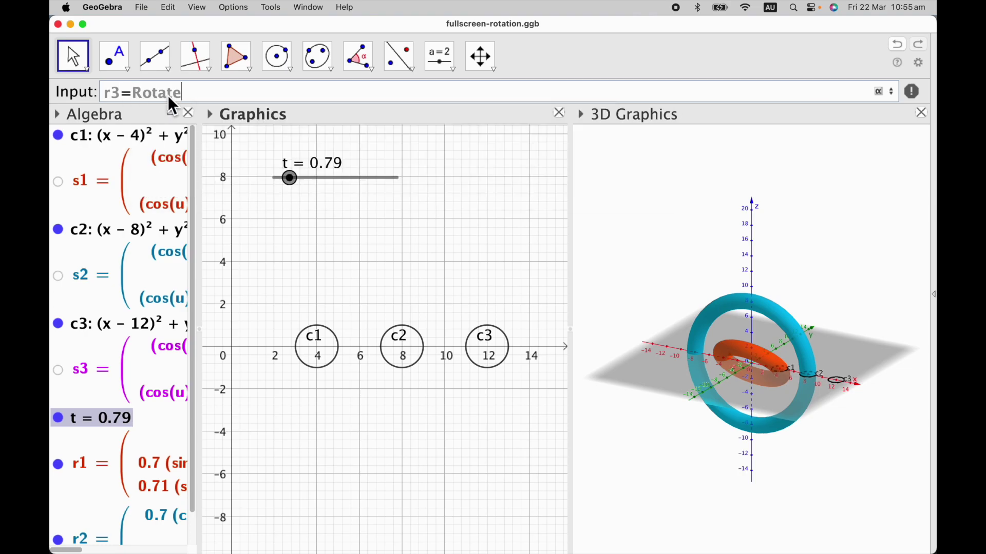
click(236, 152)
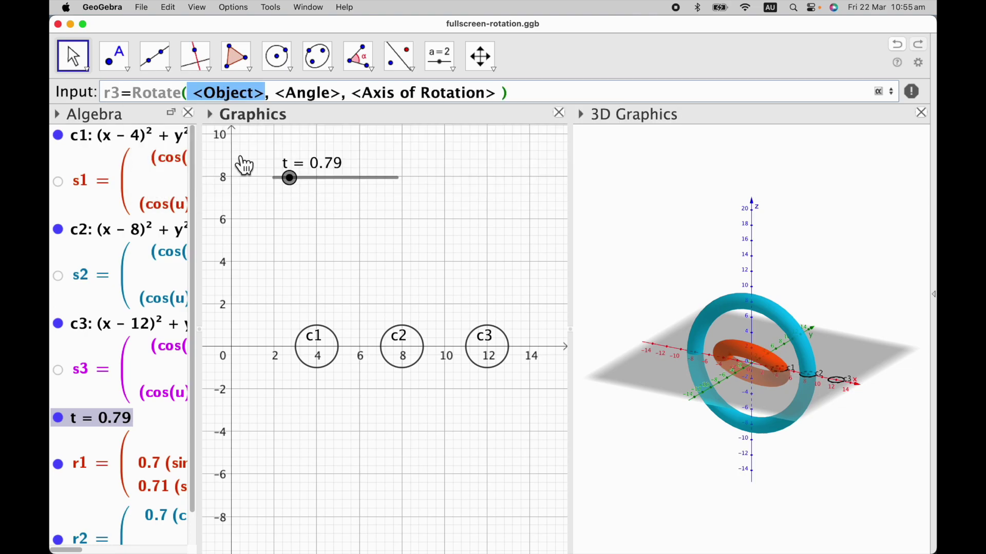
text(s3)
key(Tab)
text(t)
key(Tab)
text(z)
text(Axis)
key(Return)
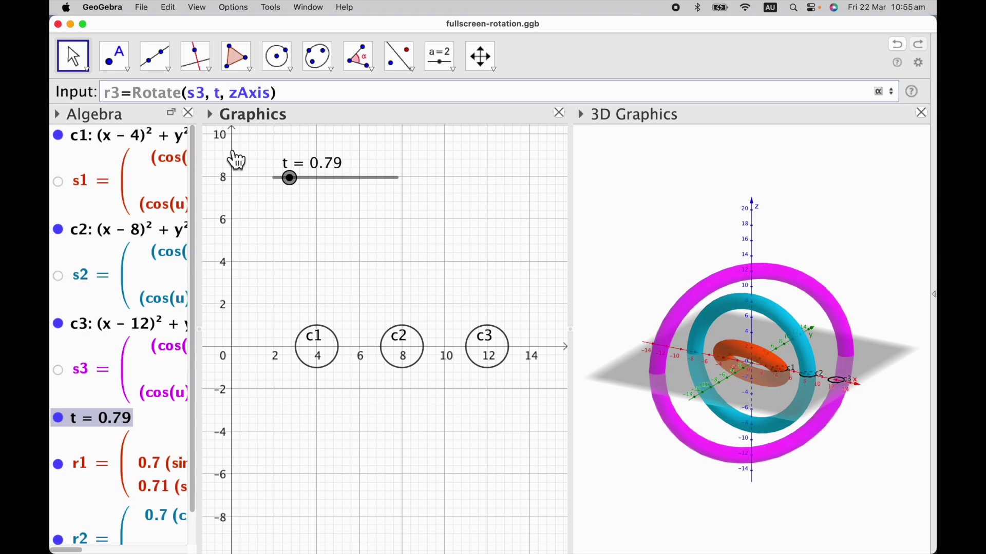
mouse_move(290, 179)
mouse_down()
mouse_move(272, 180)
mouse_move(398, 187)
mouse_move(284, 196)
mouse_move(275, 185)
mouse_up()
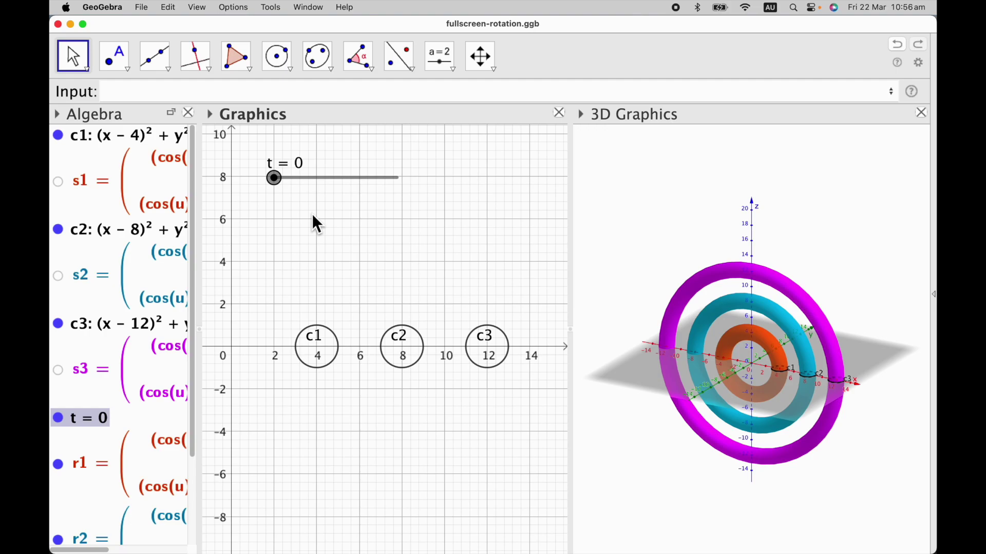
- Define line l through the points (0,0,0) and (1,1,1) with the Line command
click(178, 92)
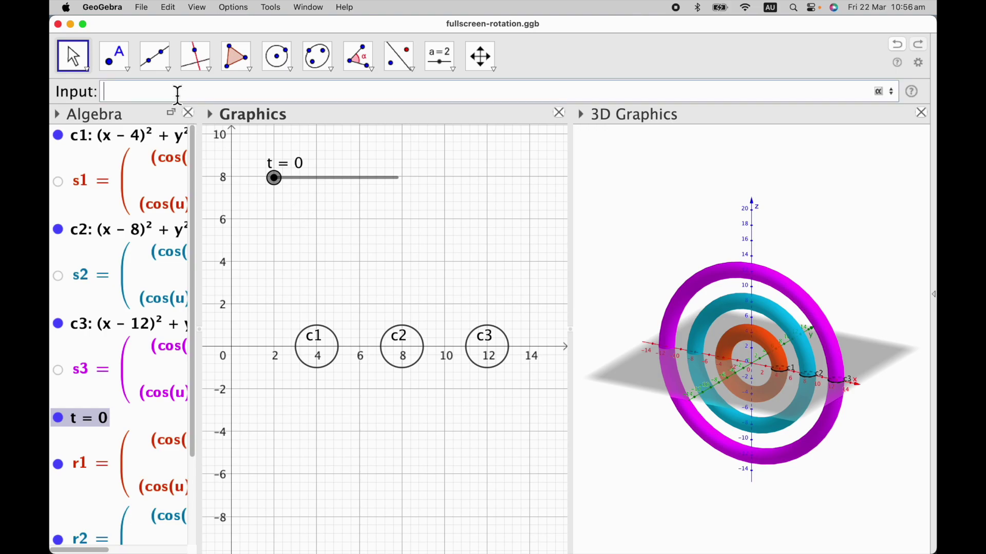
text(l=line)
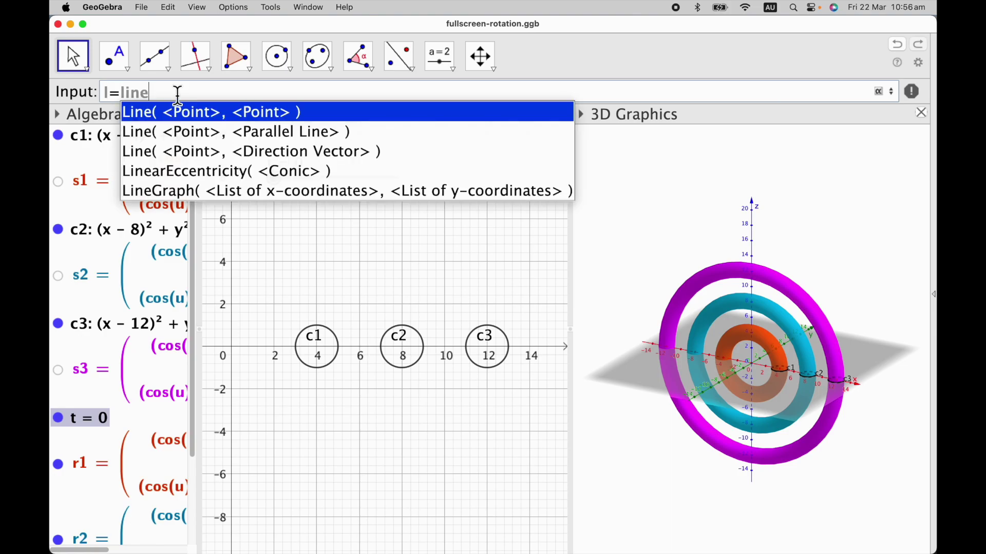
click(181, 111)
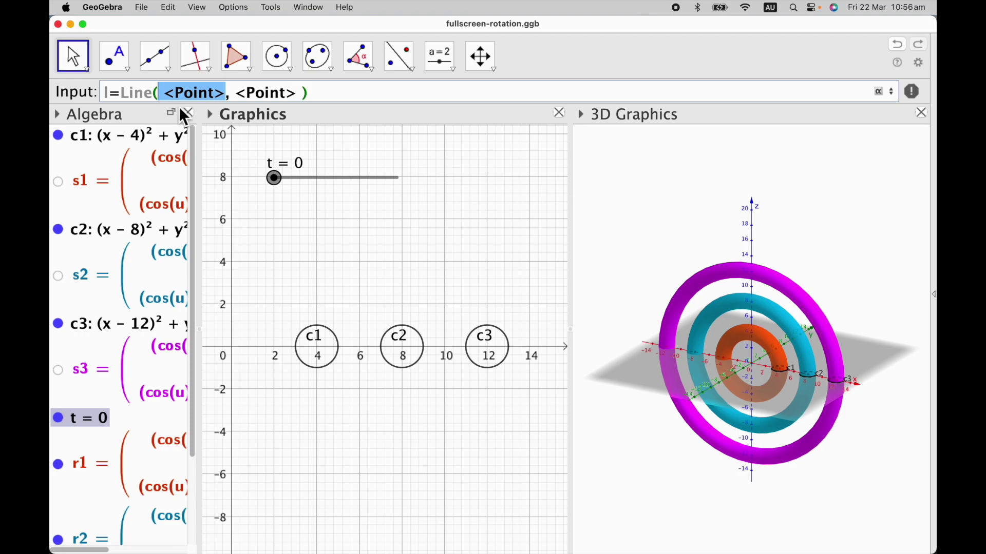
text((0,0,0)
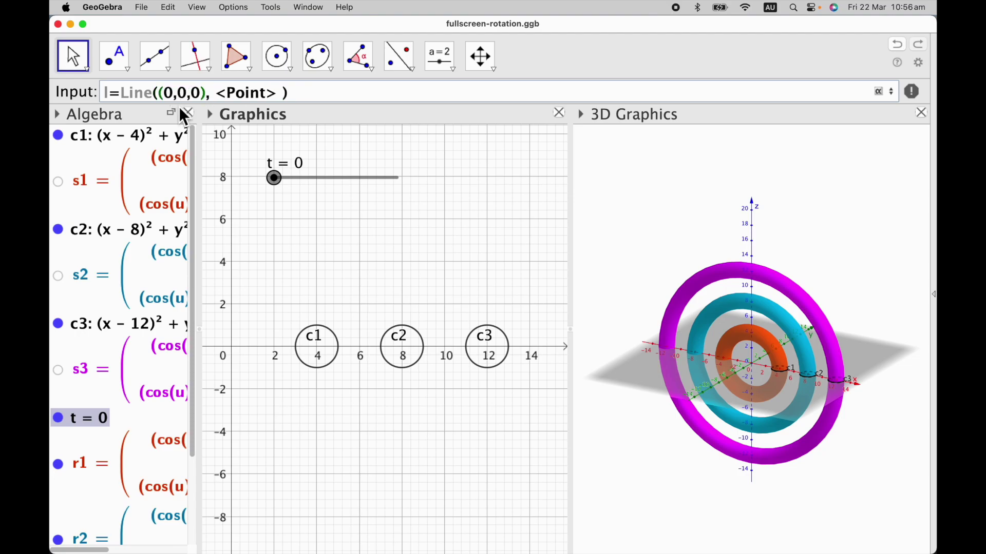
key(Tab)
text(()
text(1,1,1)))
key(Return)
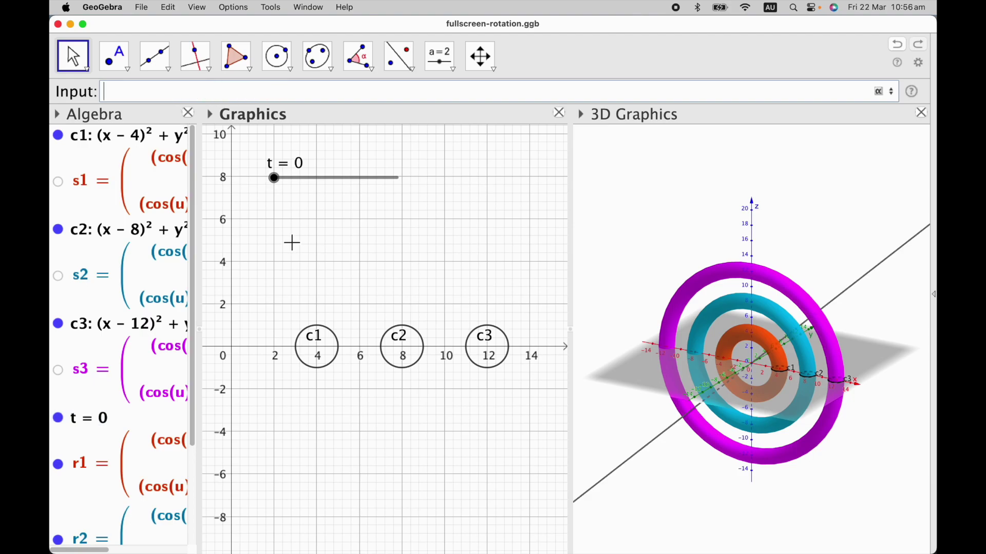
- Redefine r1 as Rotate(Rotate(s1, t, xAxis),t,l), then test the combined rotation with slider t and return it to 0
scroll(138, 341, down, 3)
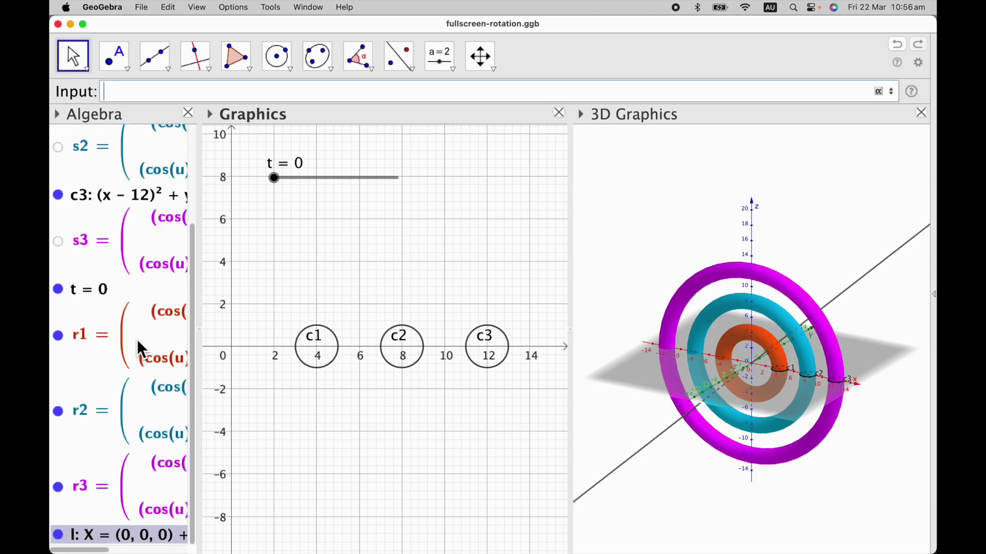
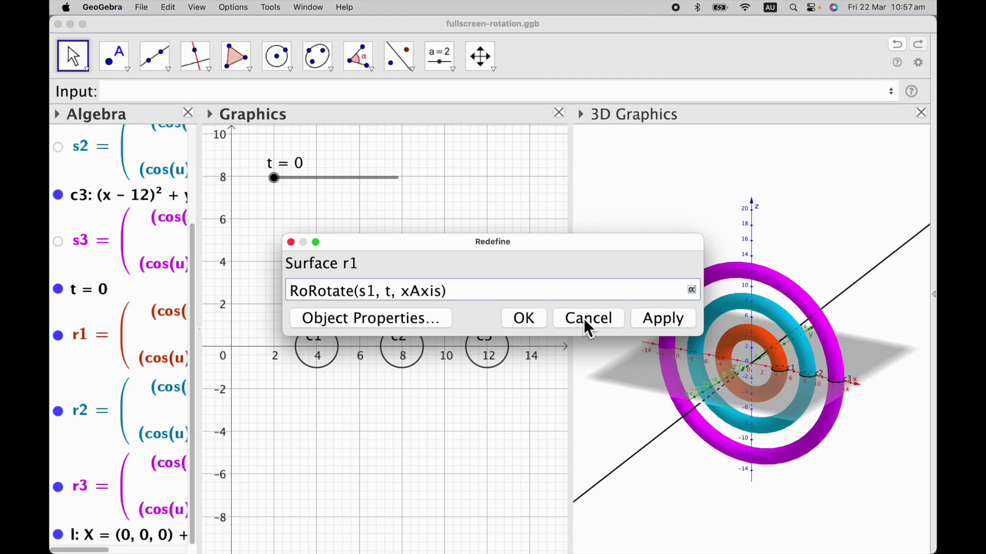
key(Escape)
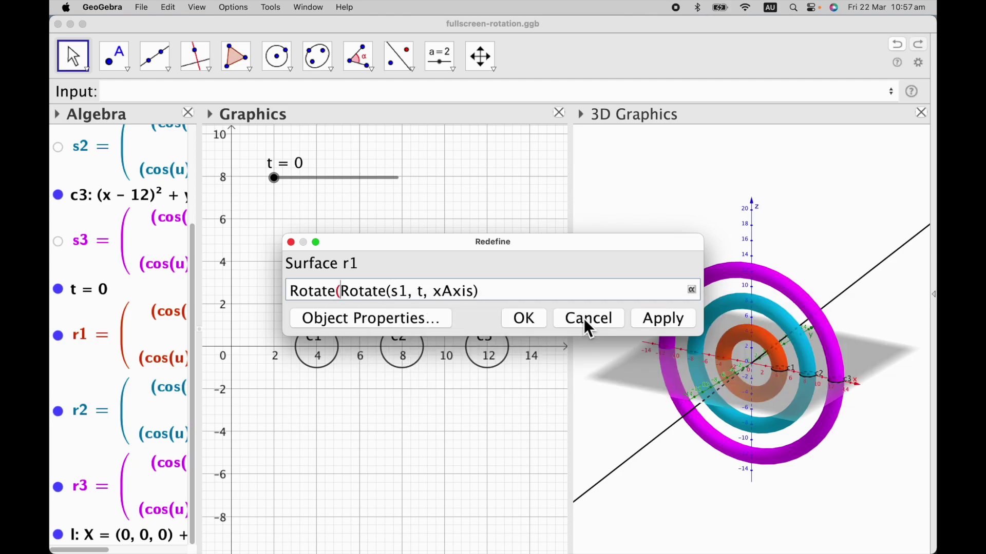
text(,t,l))
click(523, 322)
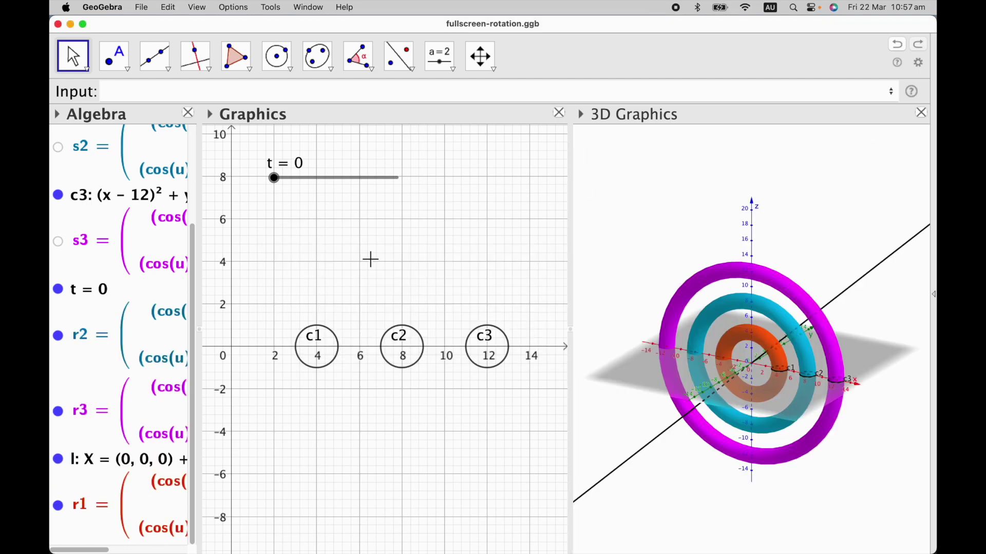
mouse_move(284, 192)
mouse_down()
mouse_move(398, 193)
mouse_move(271, 184)
mouse_up()
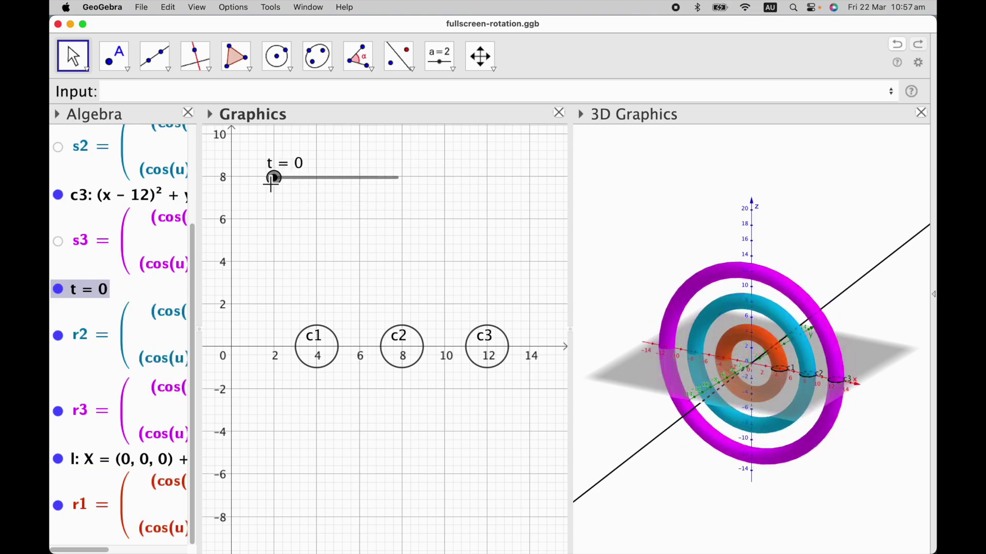
- Redefine r2 as Rotate(Rotate(s2, t, yAxis),t,l), and test it with slider t, returning the slider to 0
double_click(112, 343)
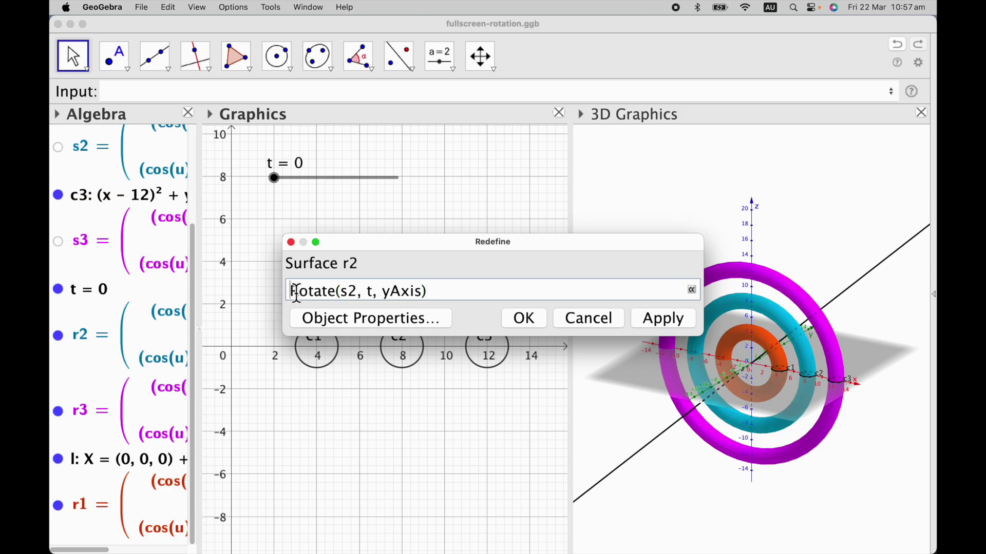
text(Rotate()
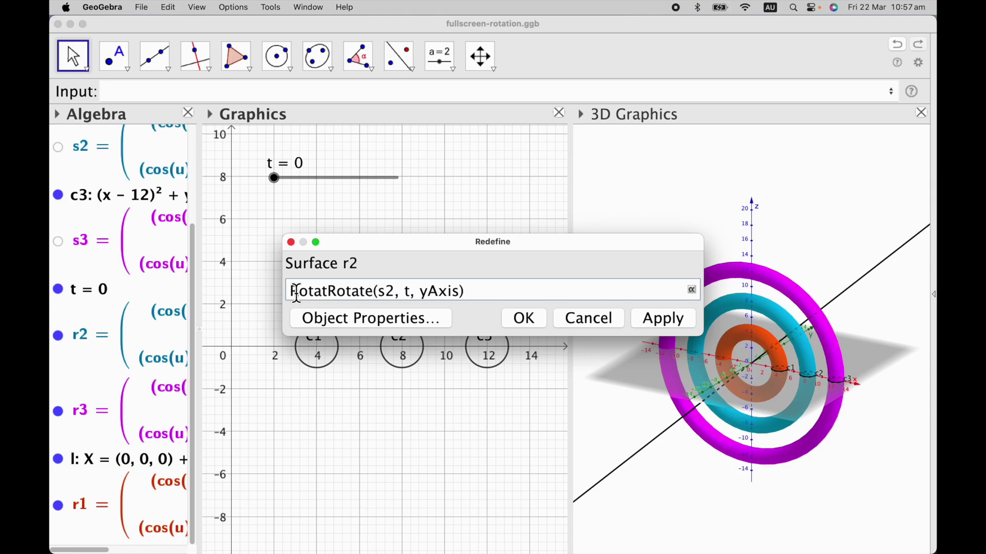
key(Escape)
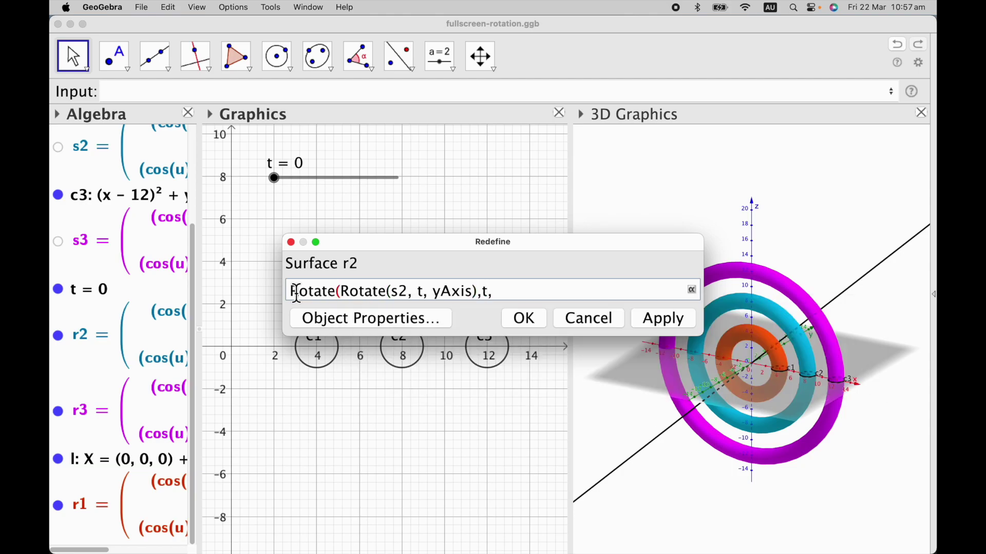
key(Return)
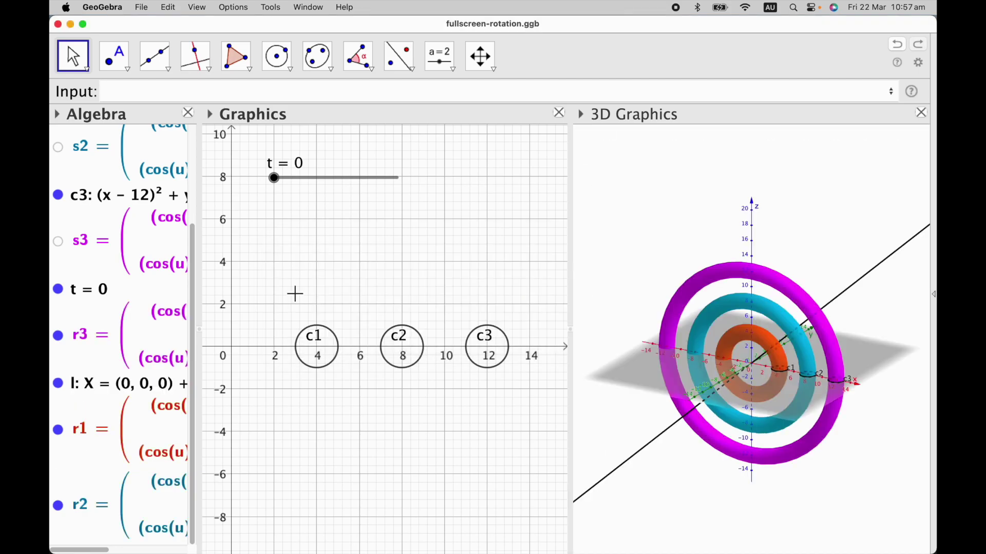
mouse_move(274, 178)
mouse_down()
mouse_move(401, 183)
mouse_move(272, 189)
mouse_up()
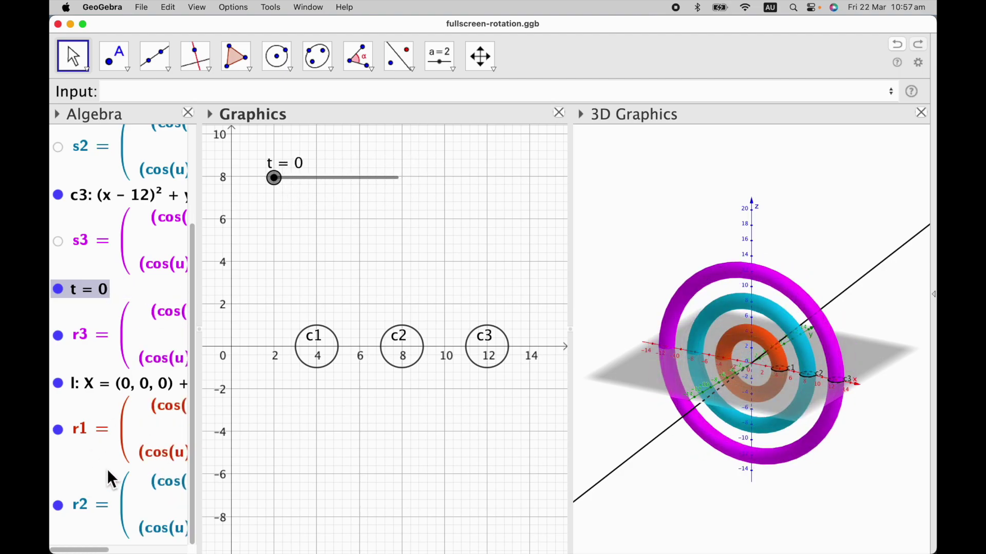
- Redefine r3 as Rotate(Rotate(s3, t, zAxis),t,l), and test all three rotations with slider t, ending at 0
double_click(110, 344)
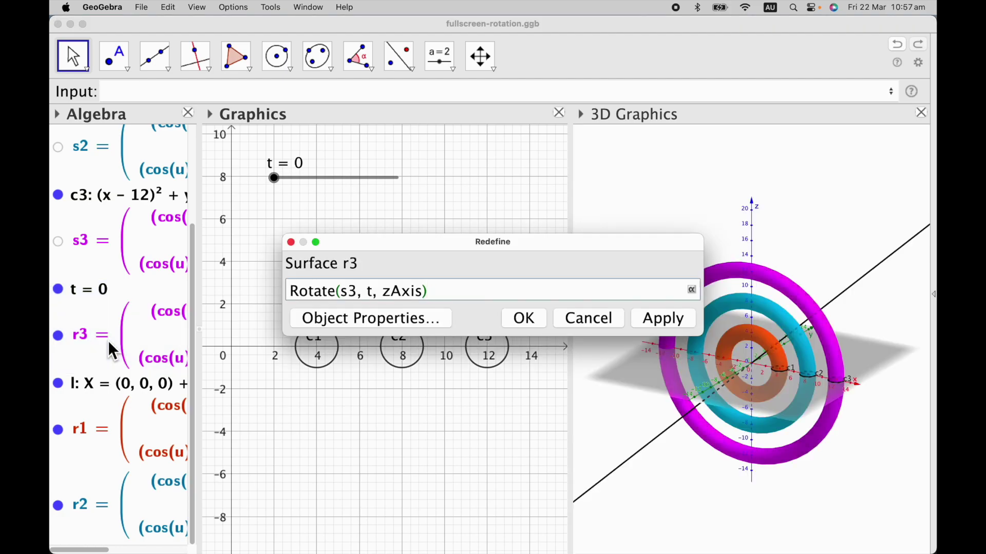
text(Rotate()
key(Escape)
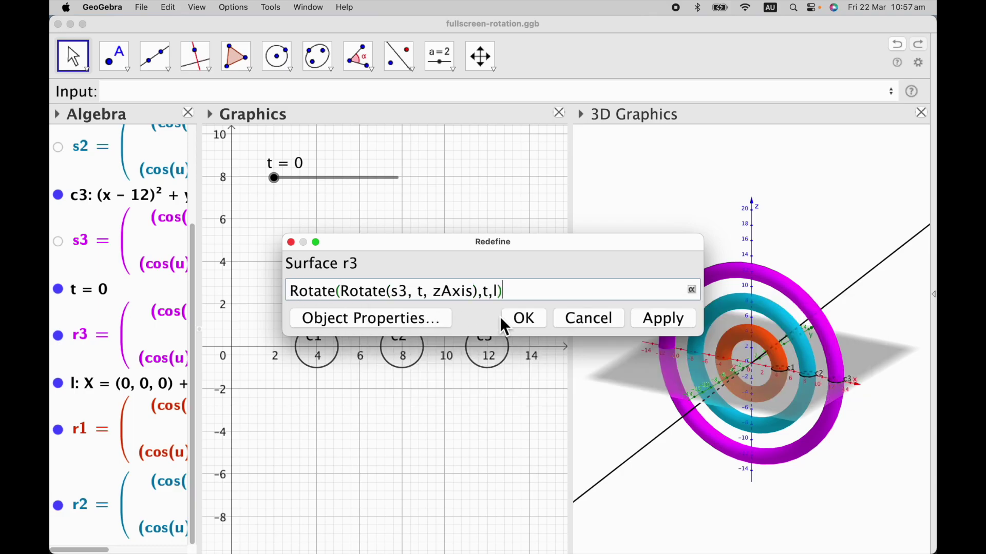
click(522, 322)
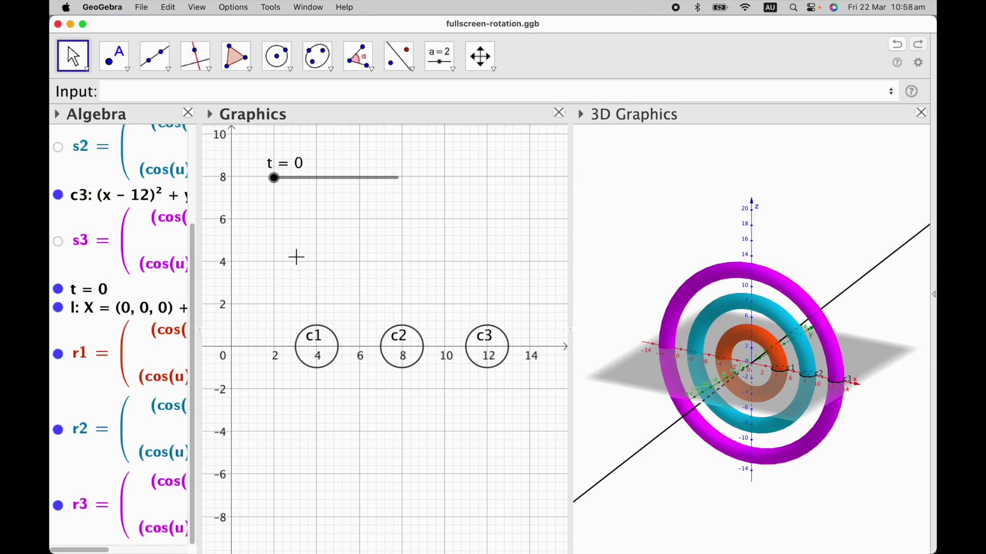
mouse_move(285, 185)
mouse_down()
mouse_move(328, 186)
mouse_move(276, 187)
mouse_up()
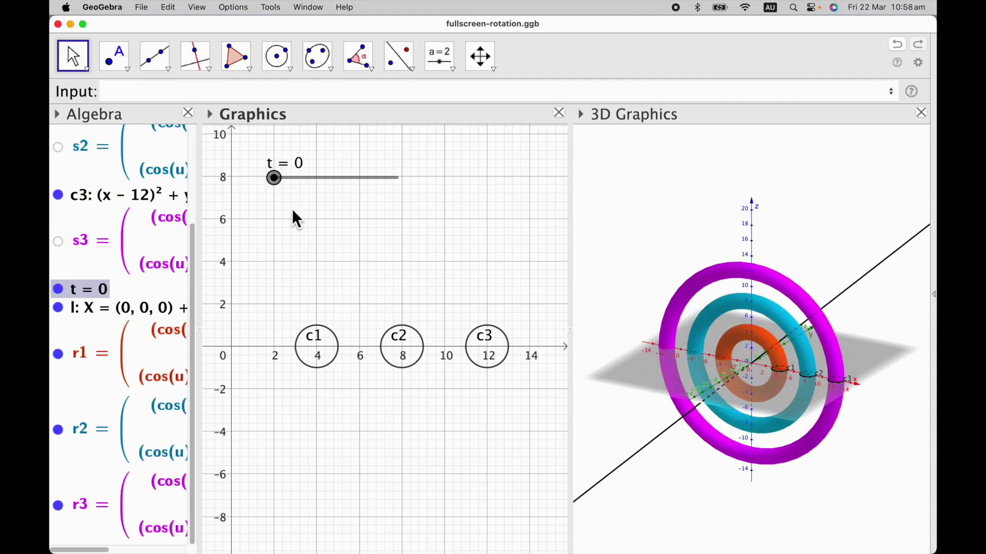
- Hide the generating circles c1, c2 and c3
scroll(87, 189, up, 5)
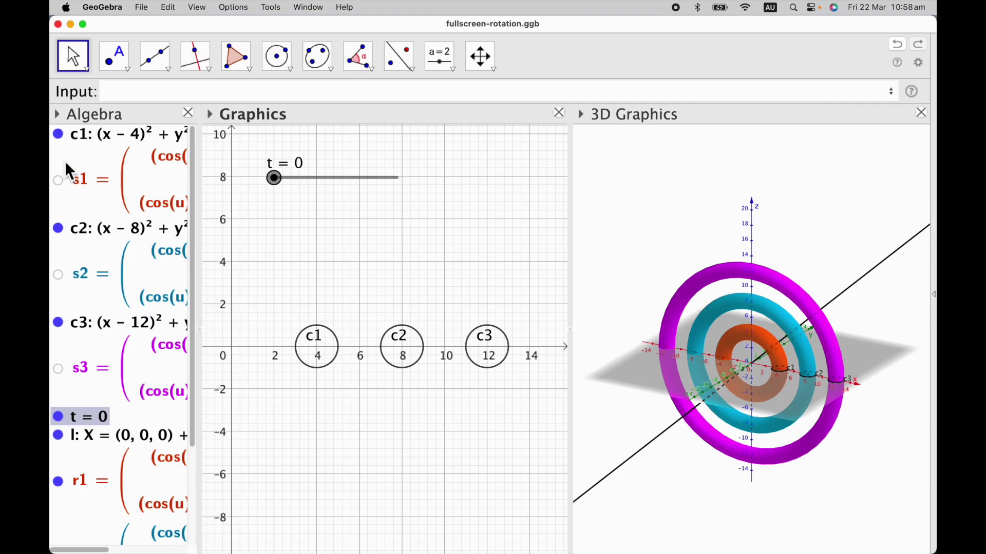
click(59, 135)
click(58, 228)
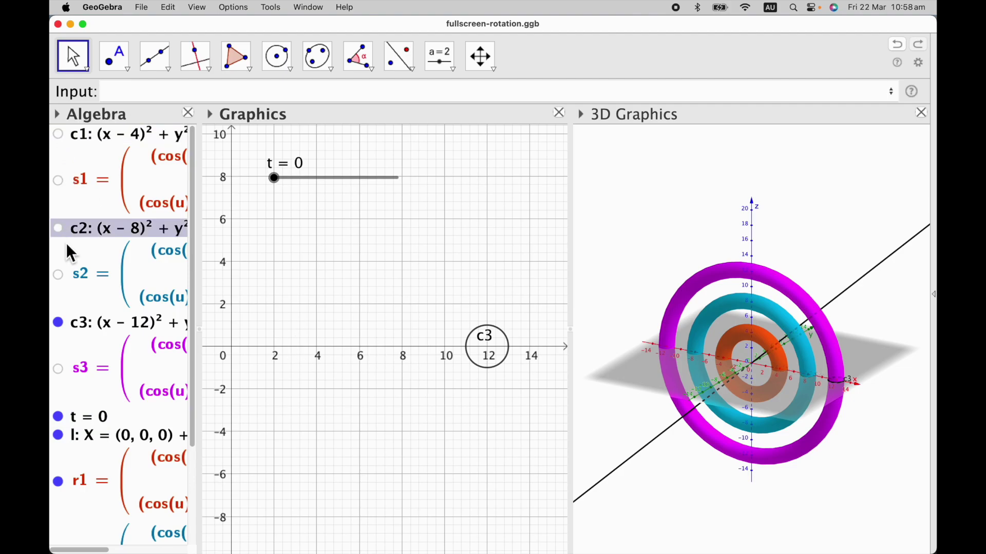
click(58, 322)
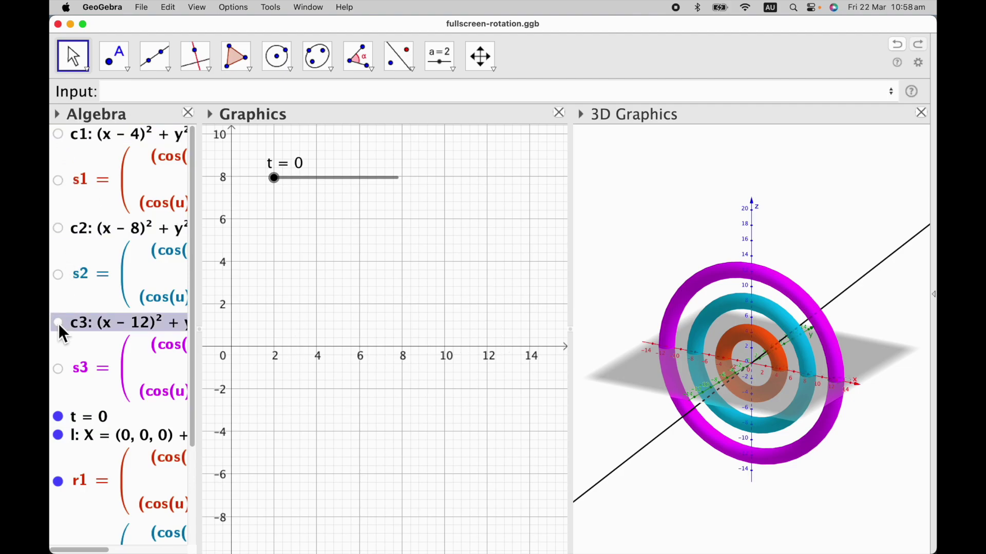
- Turn off the axes and the plane in the 3D view
click(617, 263)
right_click(615, 262)
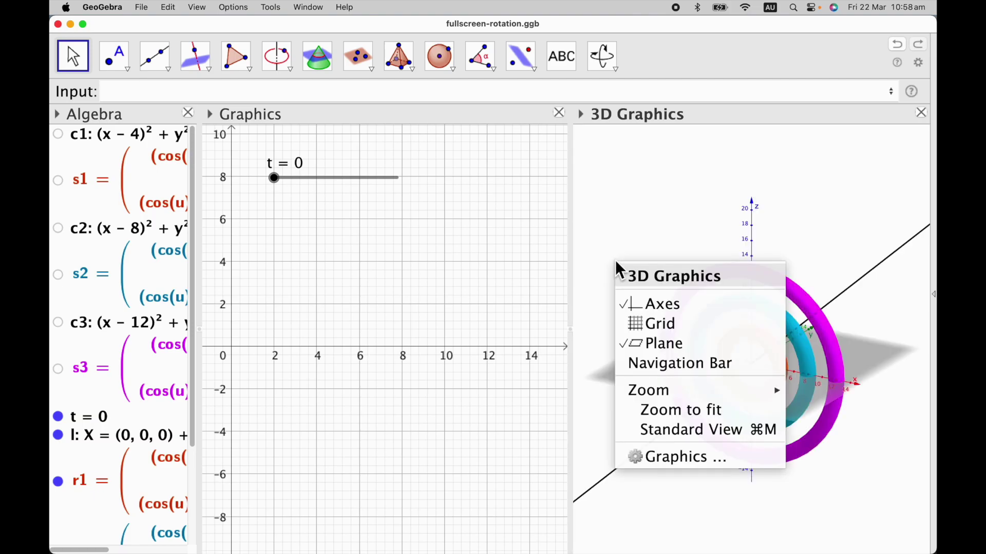
click(628, 302)
right_click(626, 303)
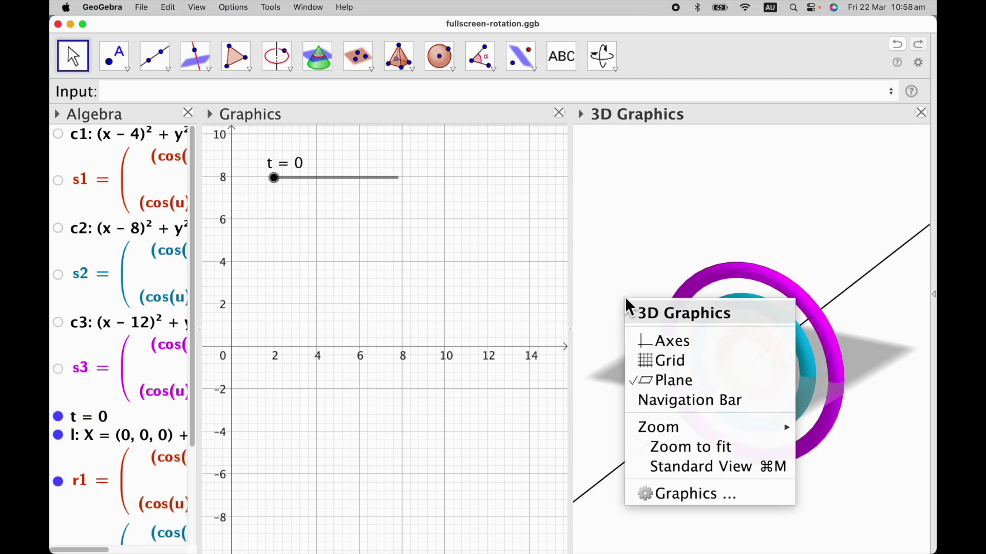
click(636, 380)
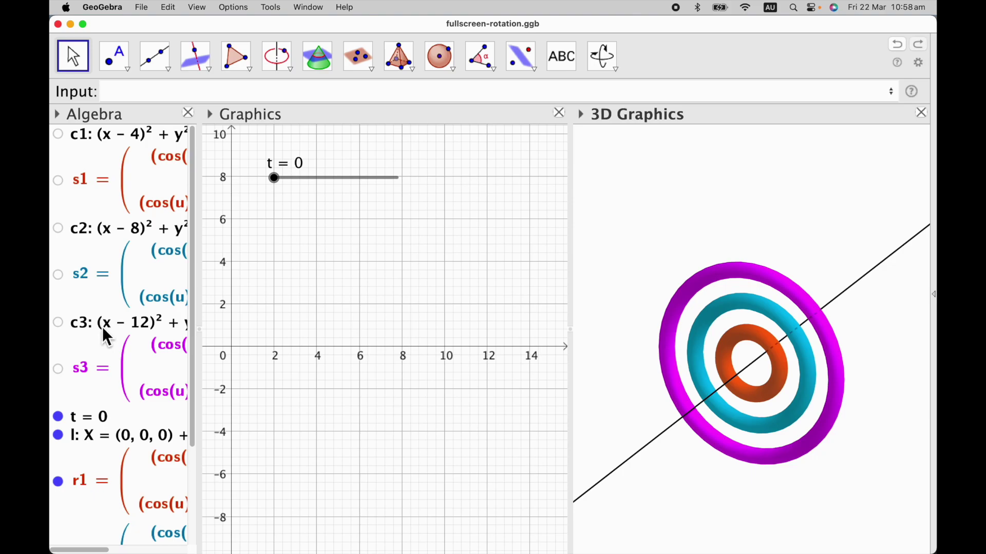
- Hide line l, and preview the rotating tori with slider t, returning it to 0
scroll(102, 326, down, 5)
click(60, 308)
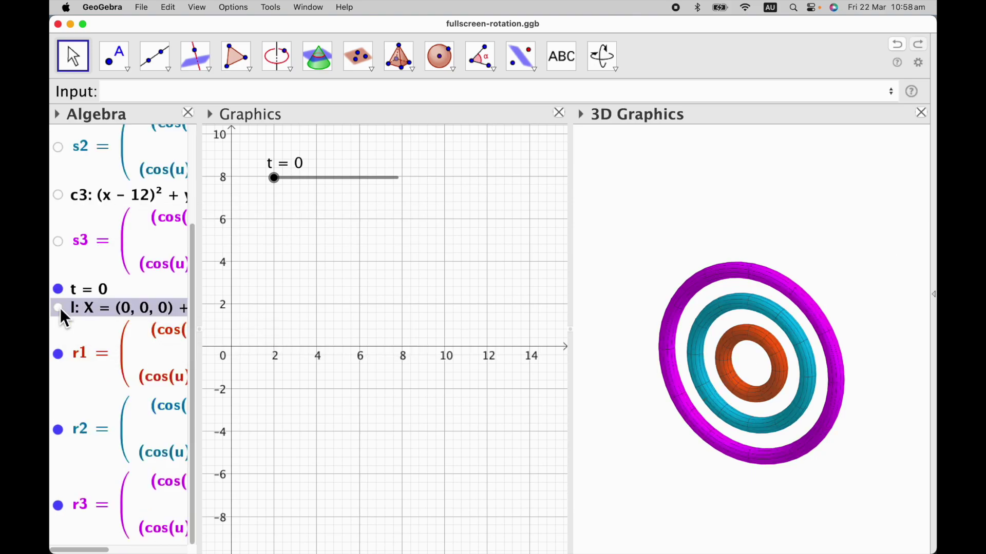
mouse_move(276, 179)
mouse_down()
mouse_move(305, 181)
mouse_move(277, 183)
mouse_up()
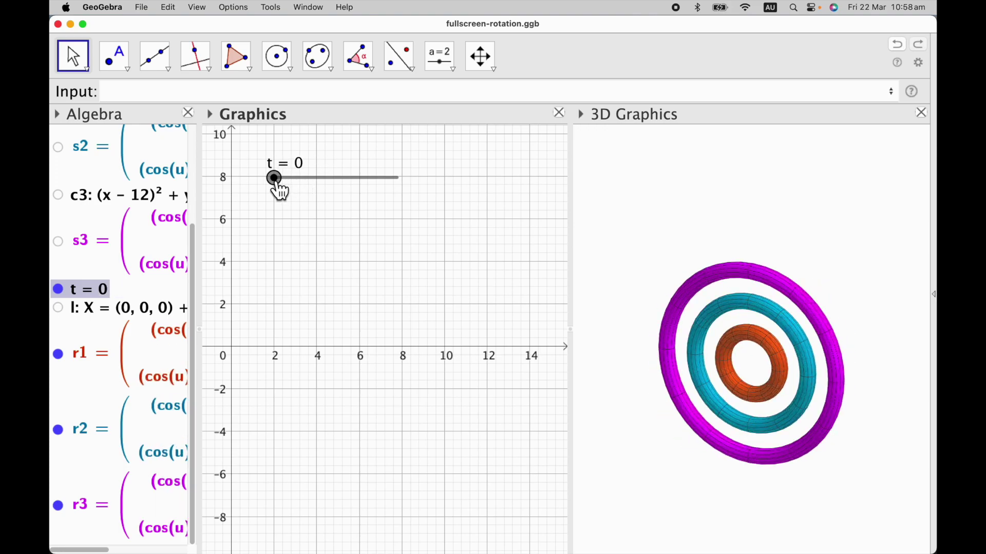
- Set the opacity of surfaces r1, r2 and r3 to 100 and their line thickness to 0
click(113, 366)
shift+click(125, 487)
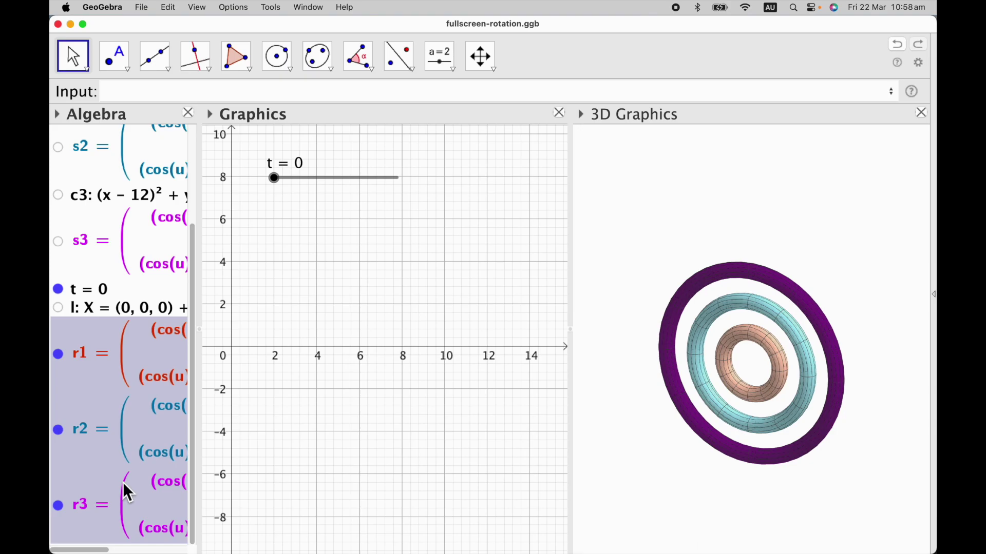
right_click(123, 483)
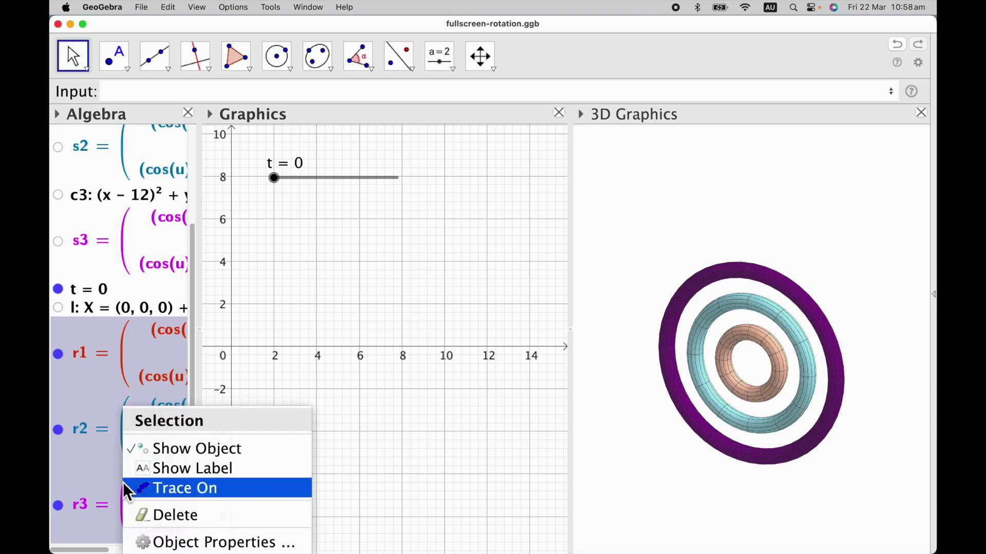
click(164, 544)
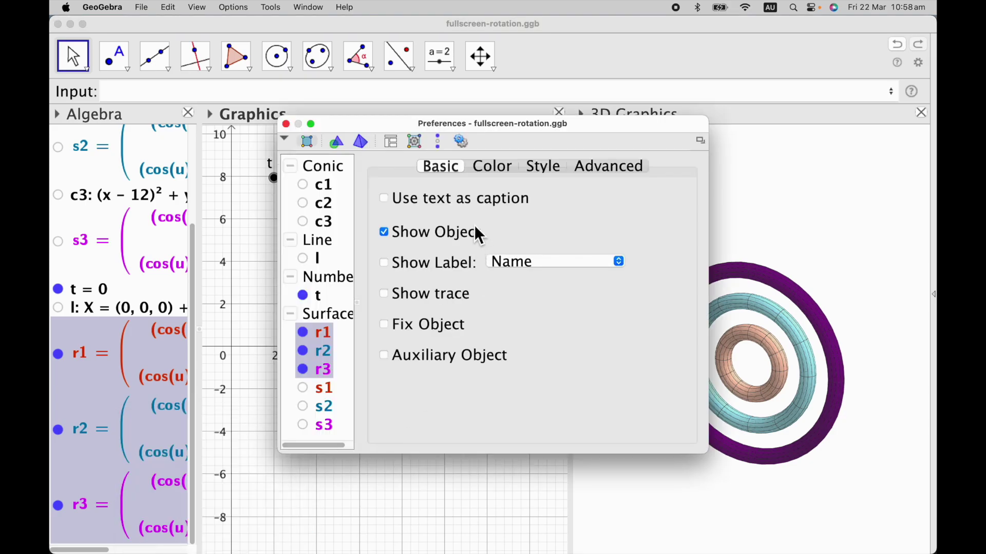
click(488, 165)
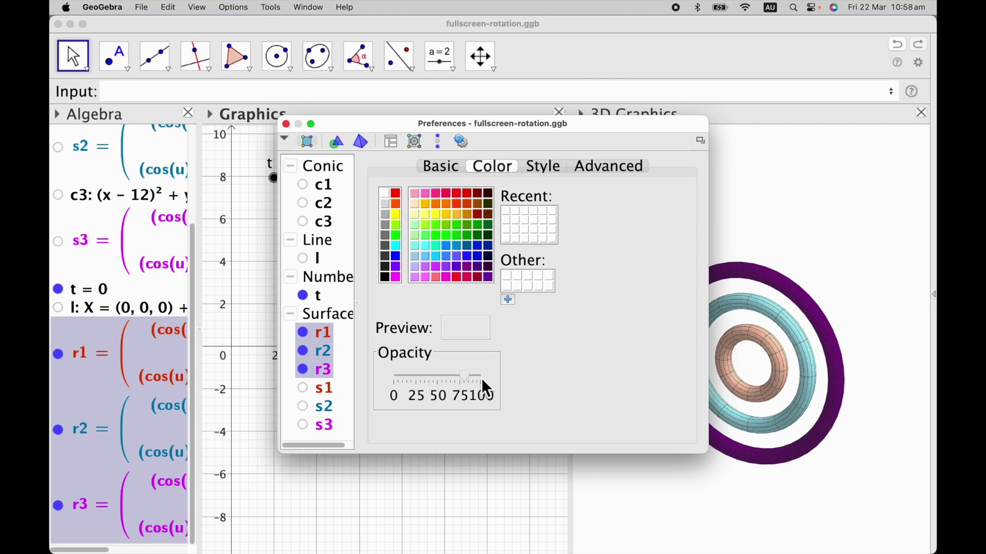
drag(480, 381, 493, 379)
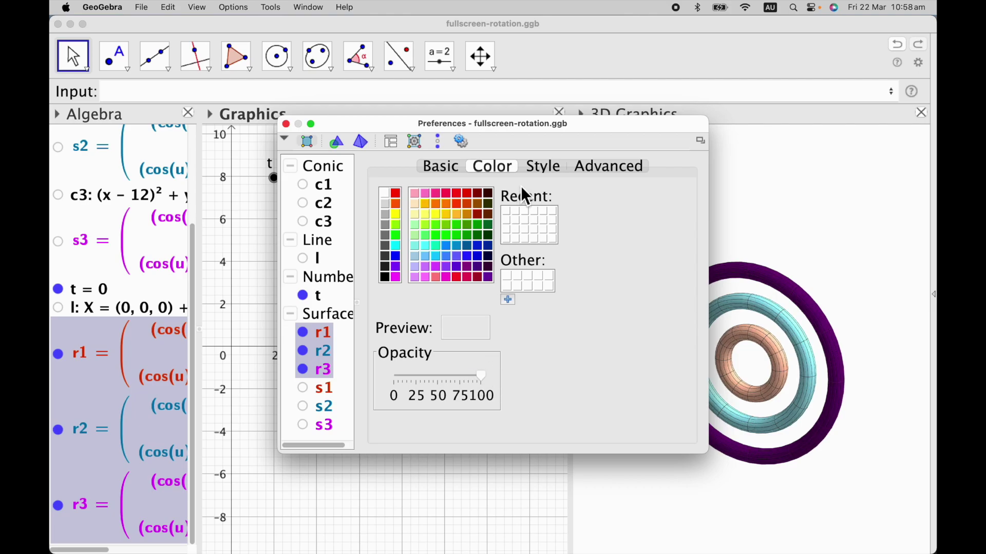
click(544, 167)
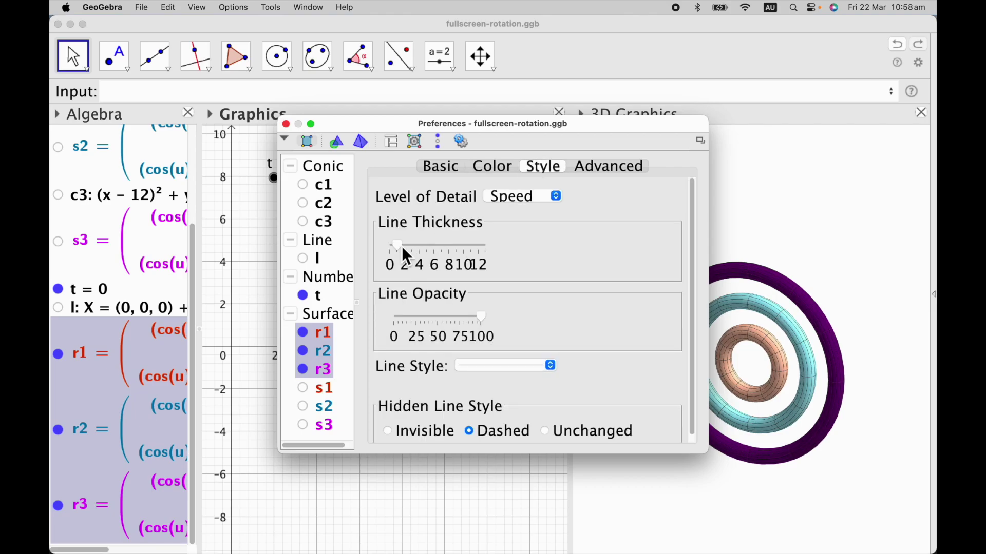
drag(401, 248, 365, 255)
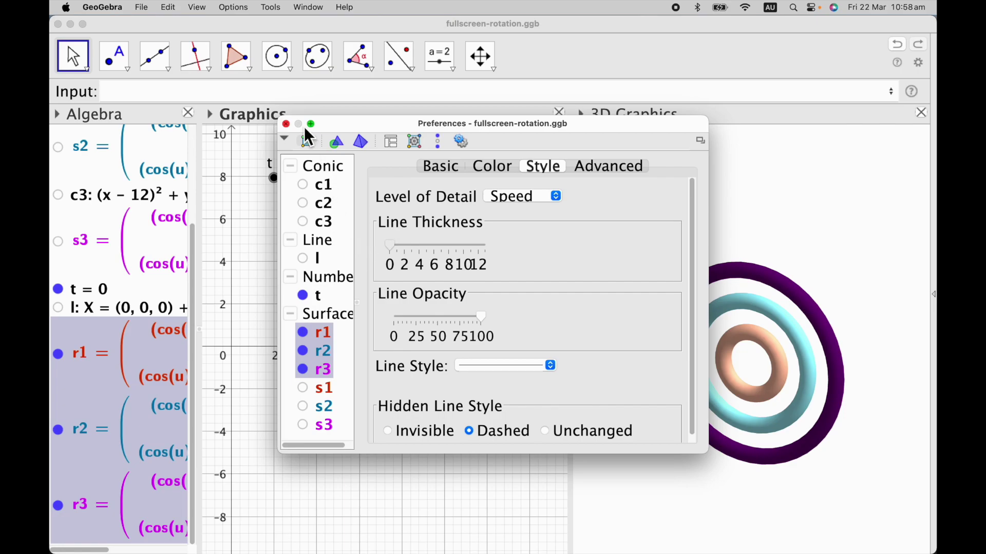
- Set the 3D view's background color to black and close the preferences
click(361, 143)
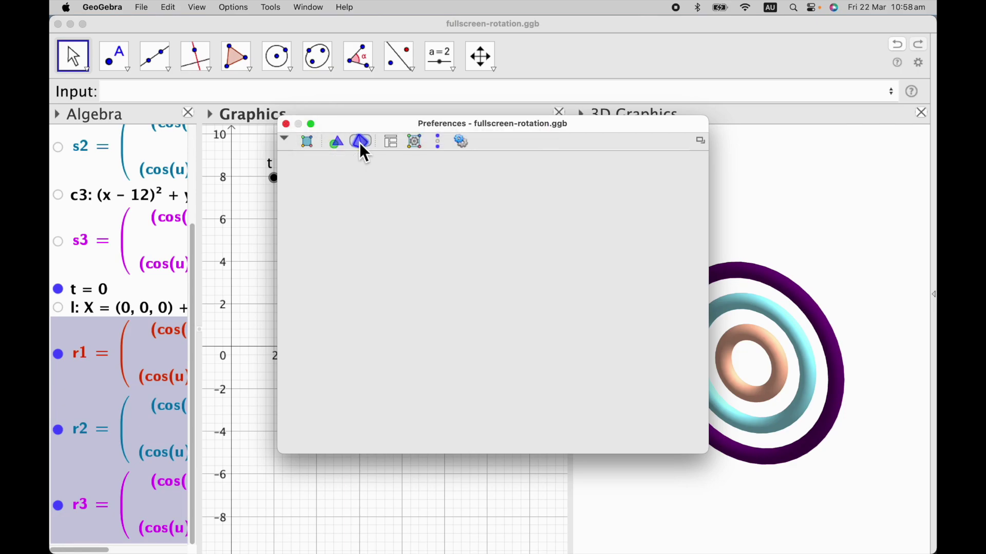
scroll(435, 361, down, 10)
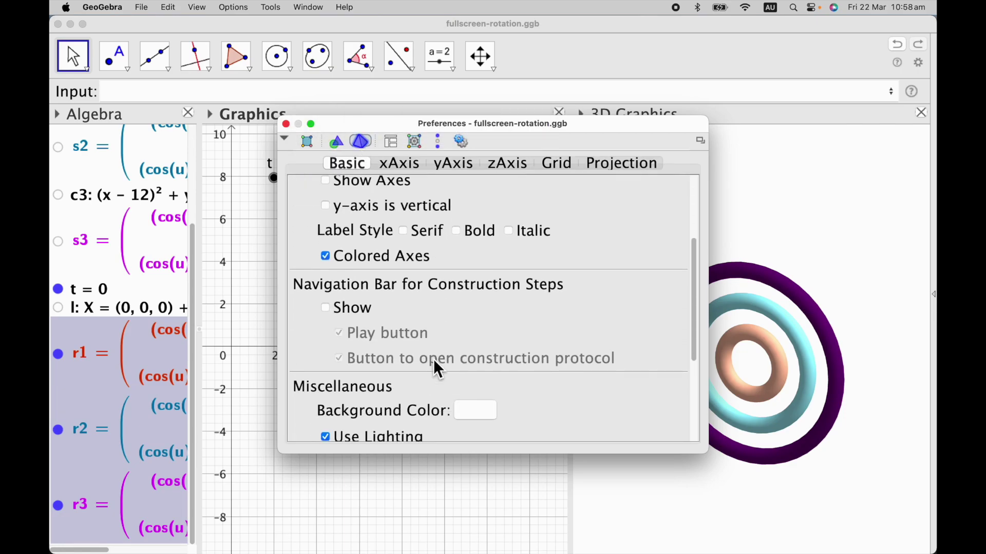
scroll(435, 362, down, 4)
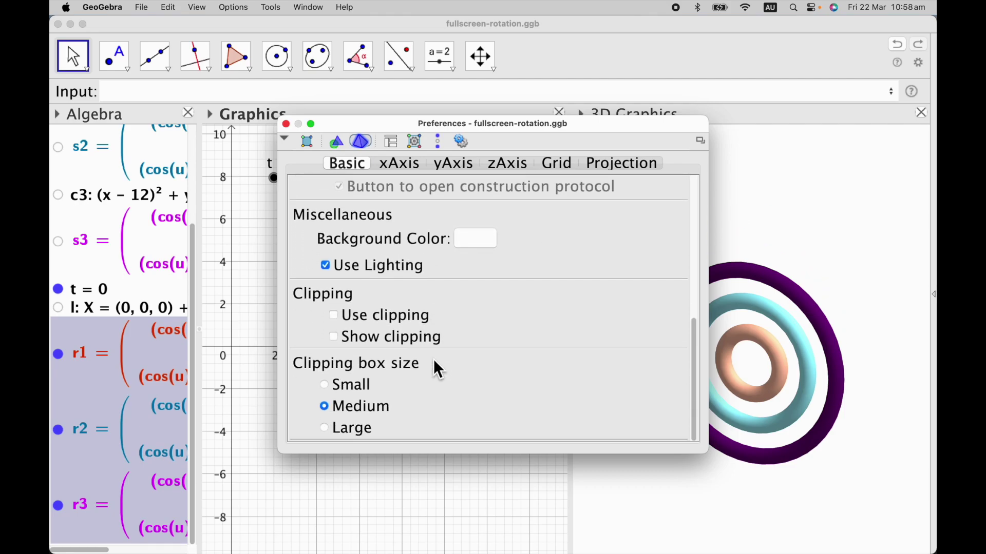
click(478, 240)
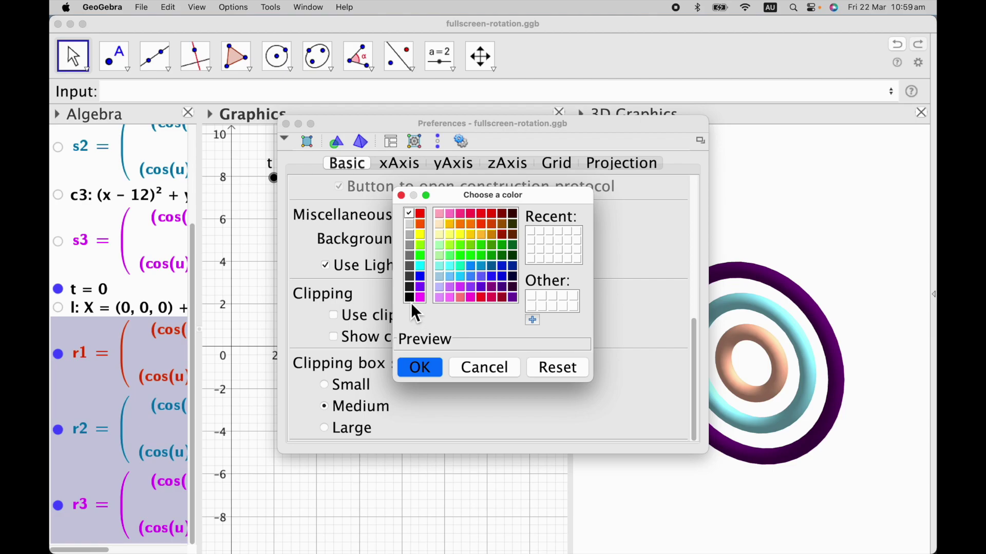
click(409, 297)
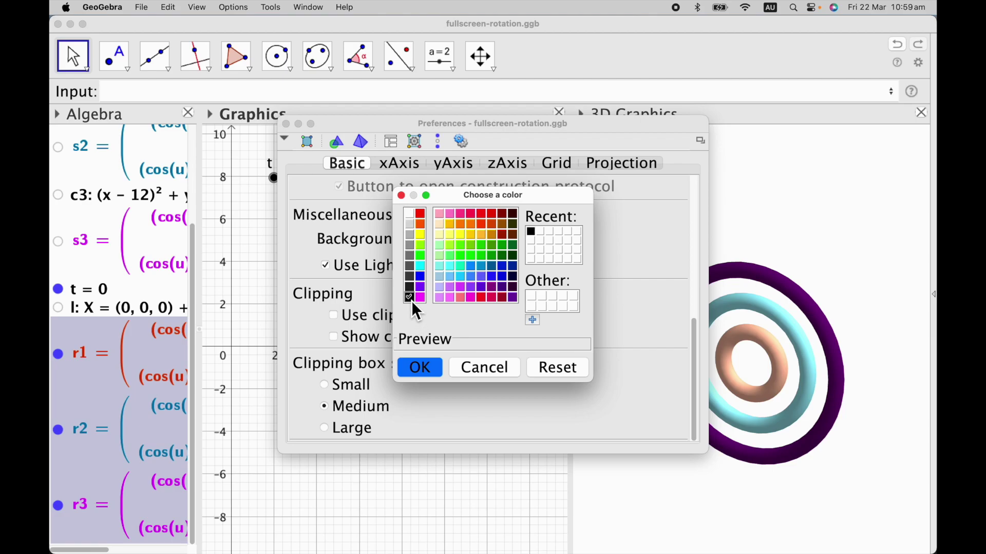
click(421, 366)
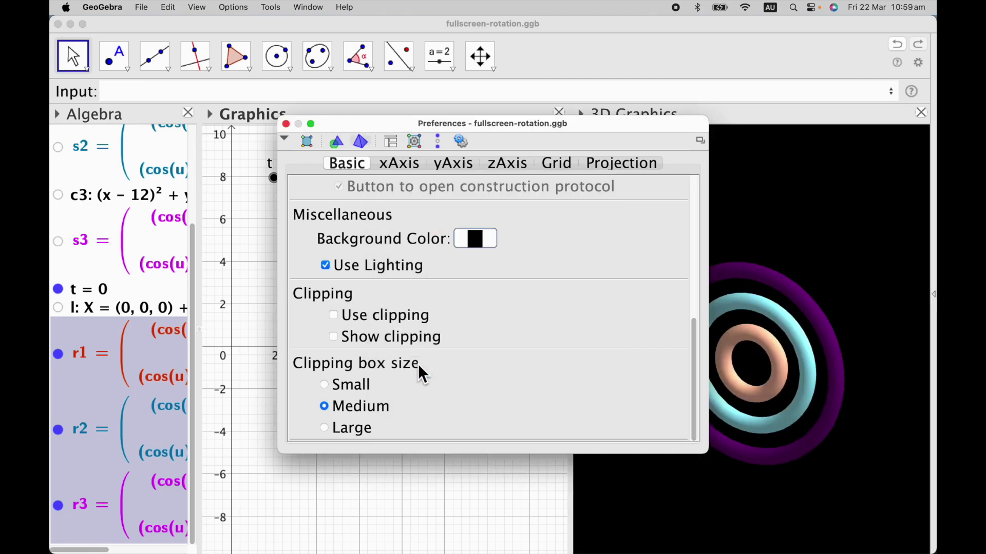
click(286, 125)
- Widen the 3D view by narrowing the 2D graphics view, and turn on animation for slider t
drag(578, 307, 411, 303)
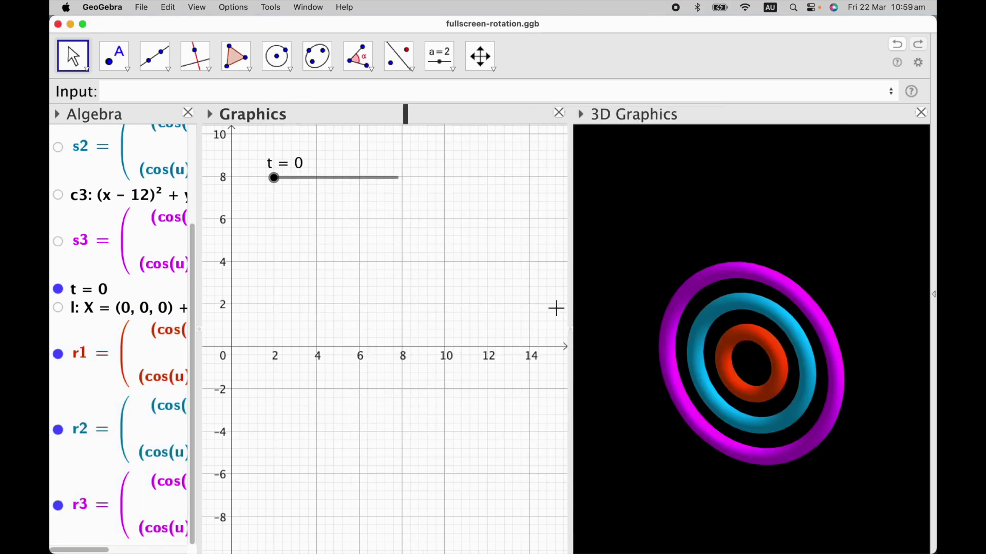
drag(576, 307, 411, 325)
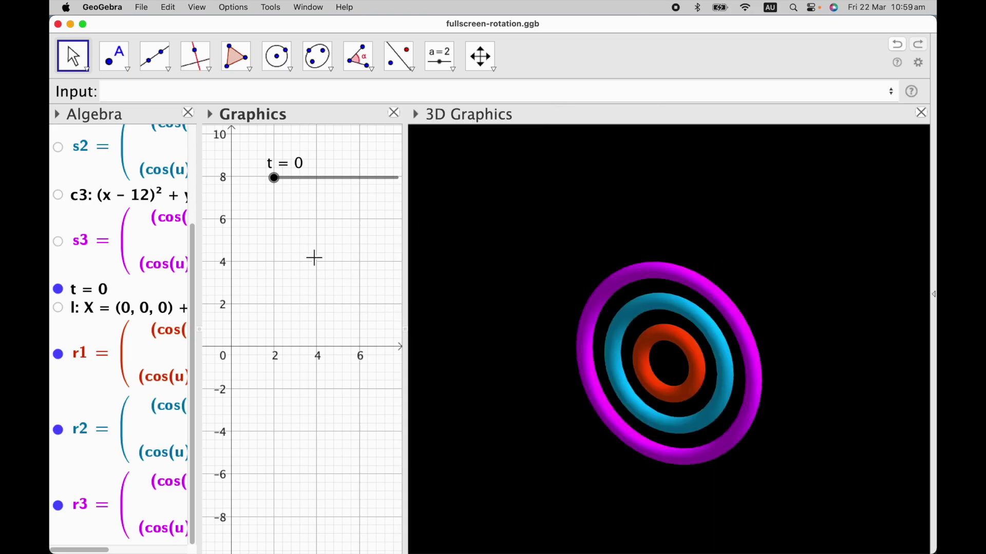
right_click(285, 188)
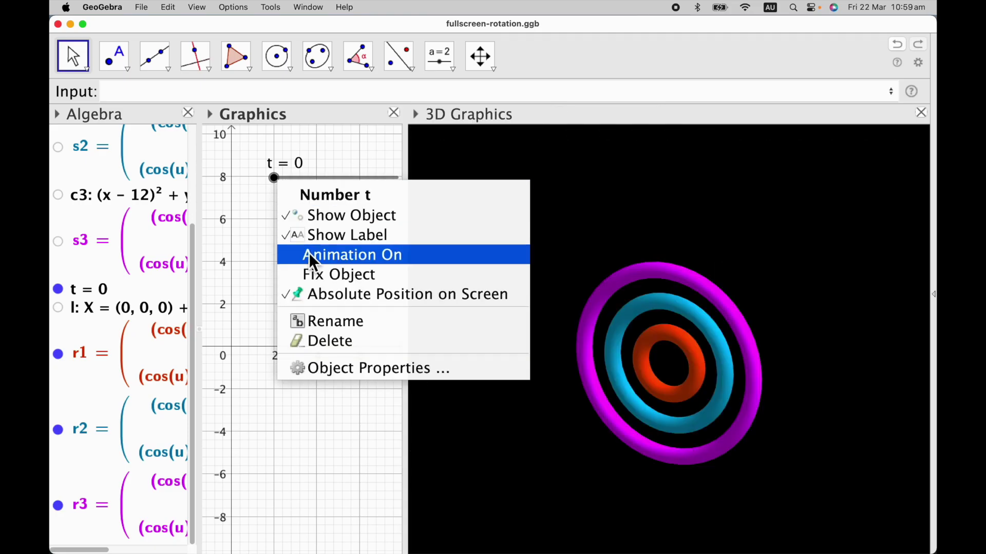
click(307, 253)
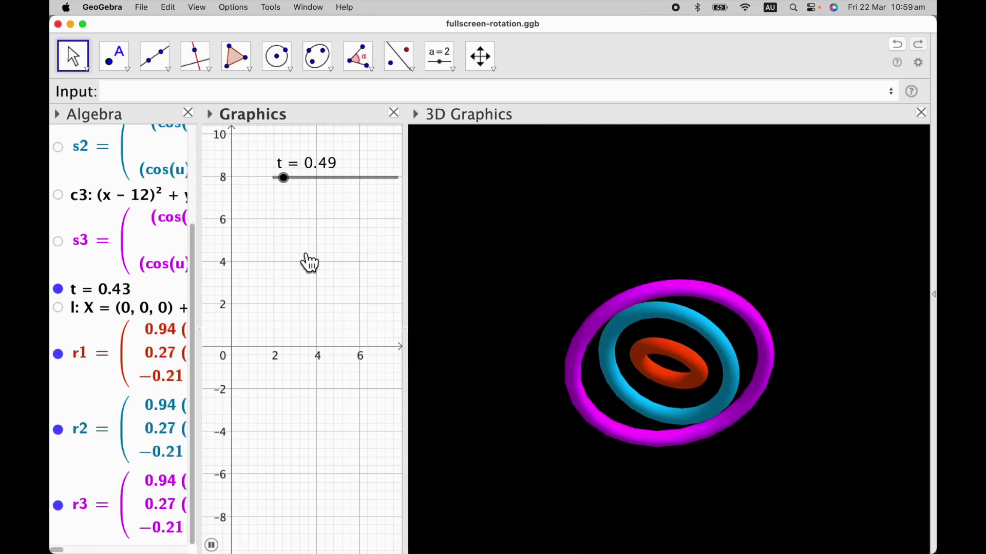